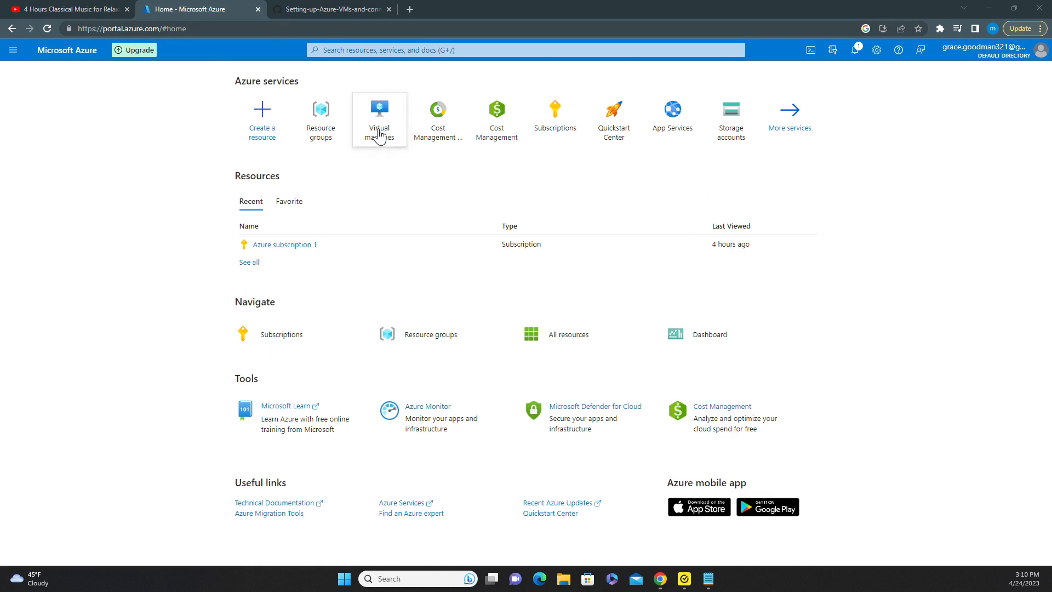
Search the portal for 'resource groups' and open the Resource groups service list.
click(406, 51)
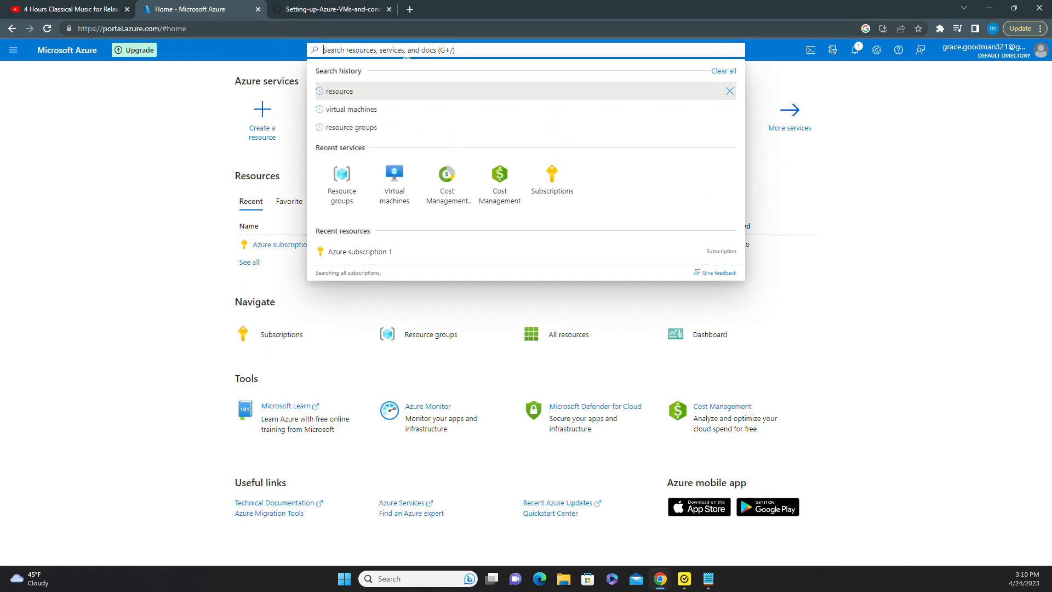
text(resour)
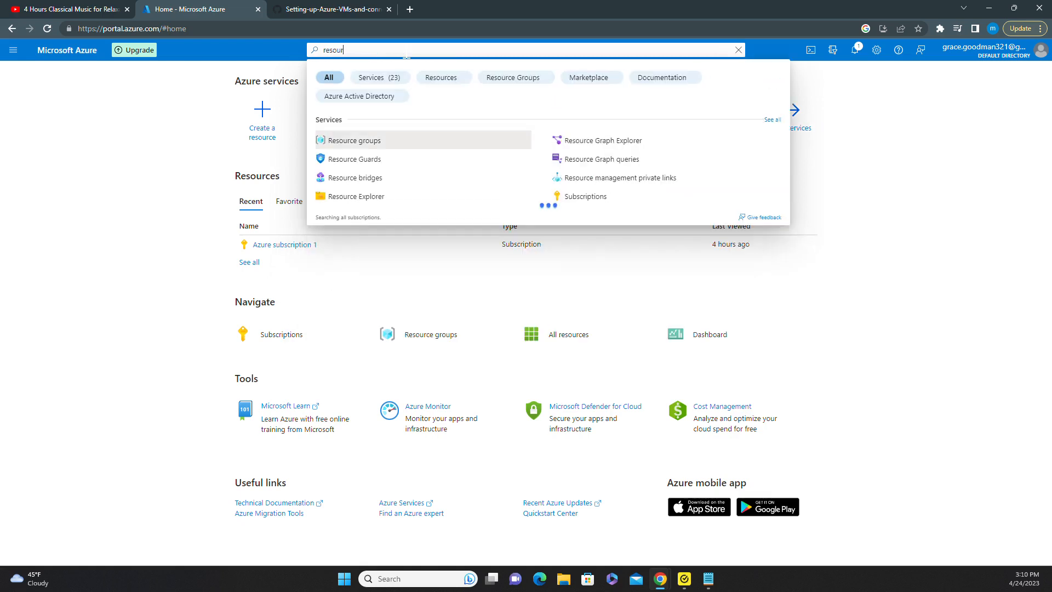
text(ce groups)
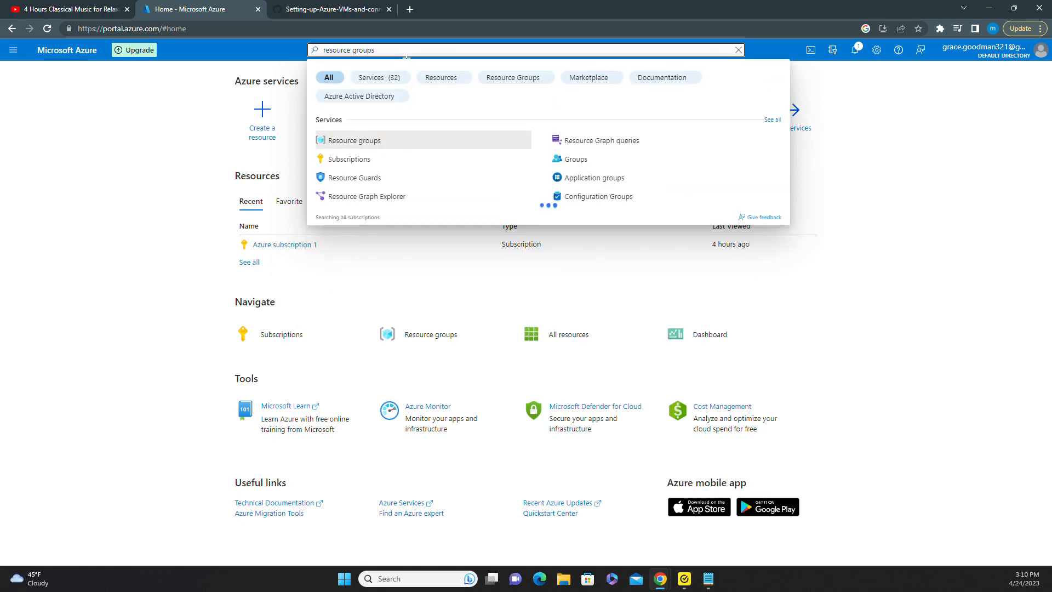
click(350, 139)
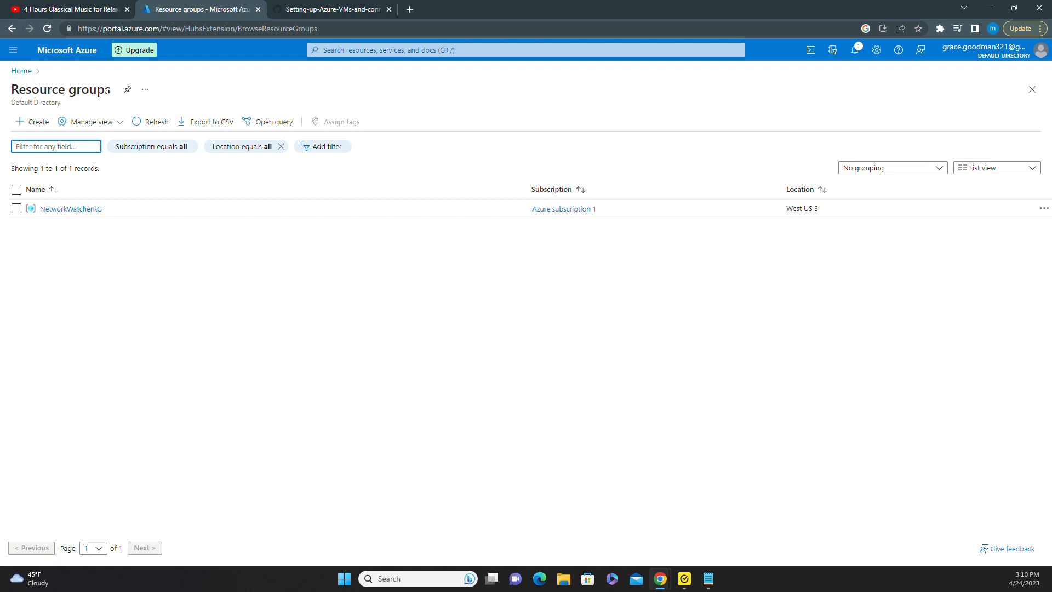
Create resource group RG-1 in region (US) West US 3 via Review + create.
click(26, 128)
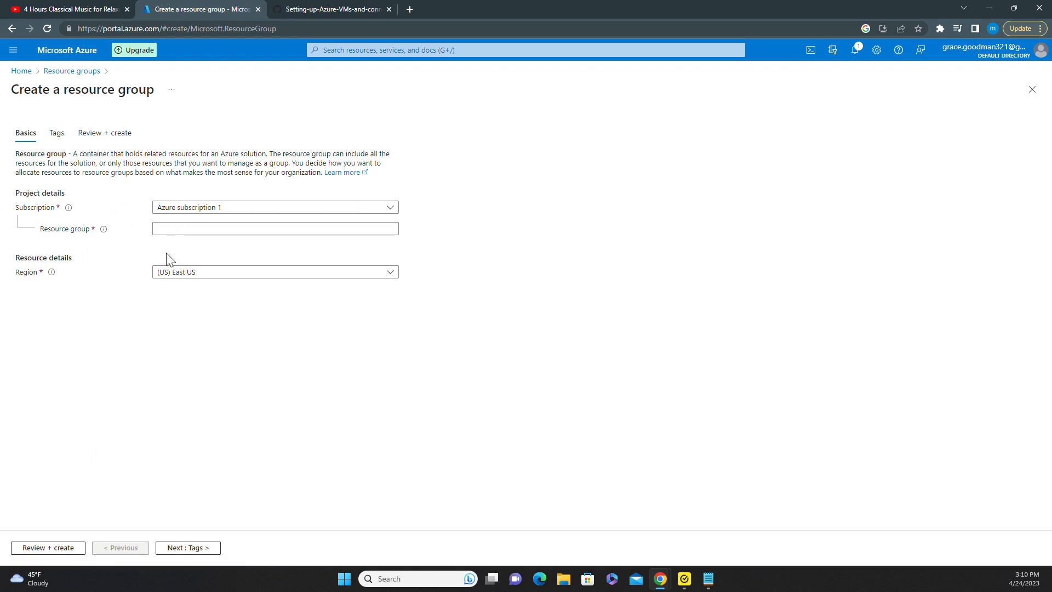
click(191, 229)
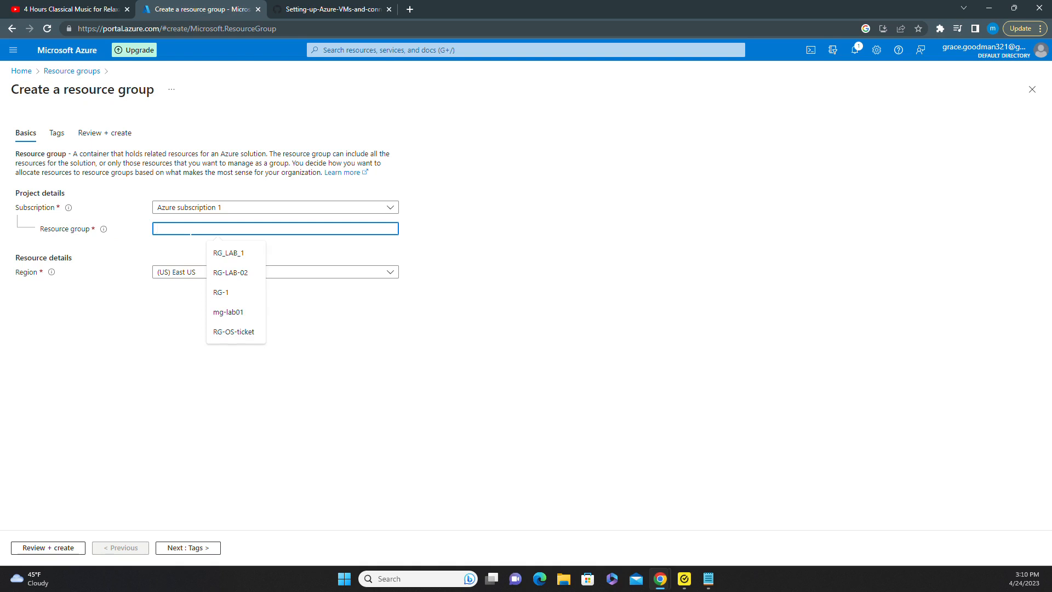
text(RG-1)
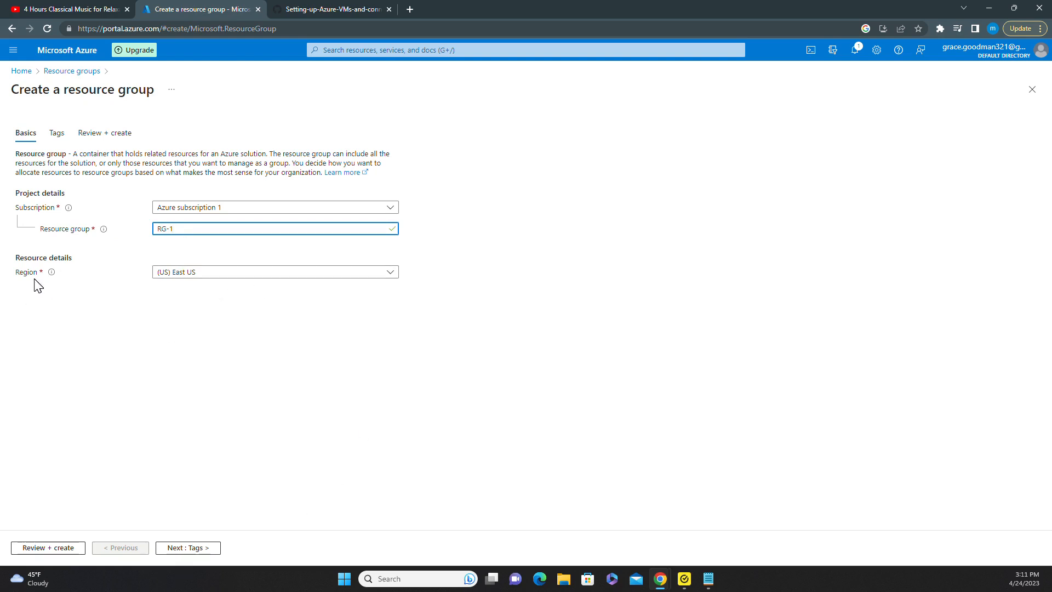
click(283, 274)
scroll(264, 384, down, 1)
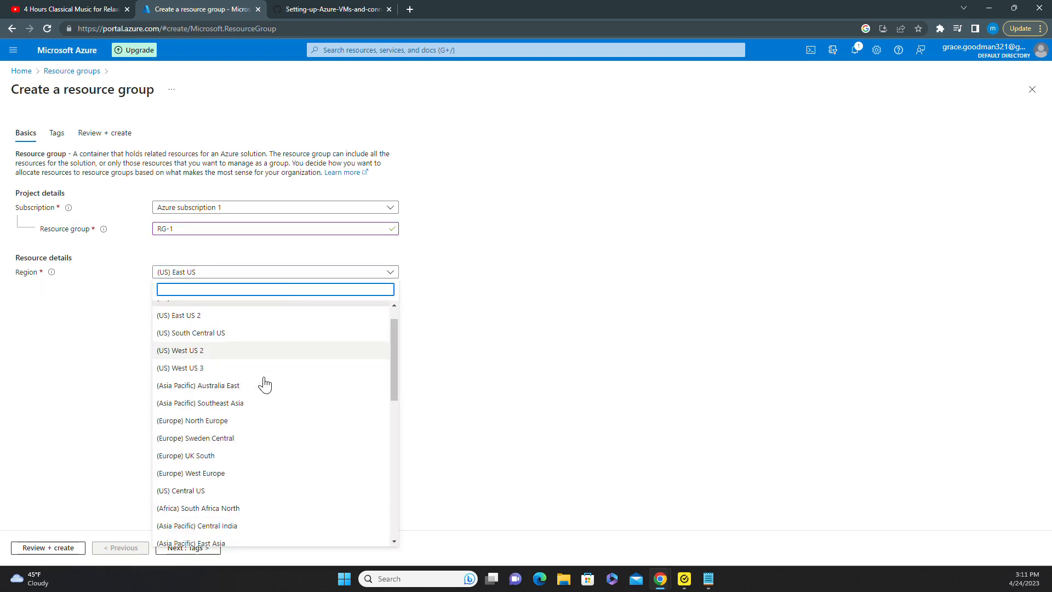
scroll(265, 384, down, 3)
scroll(263, 383, up, 5)
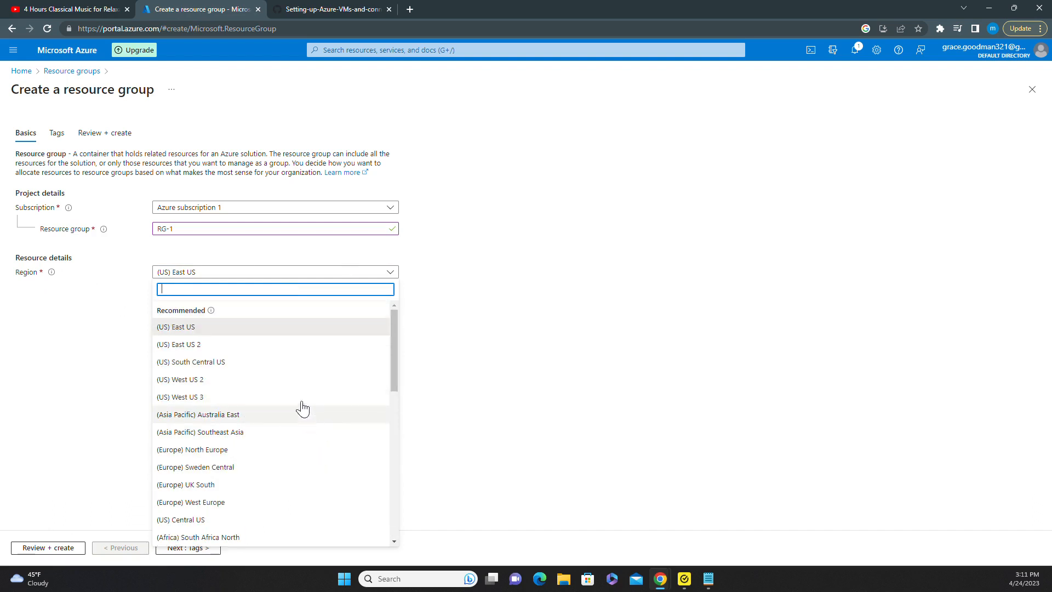
click(202, 397)
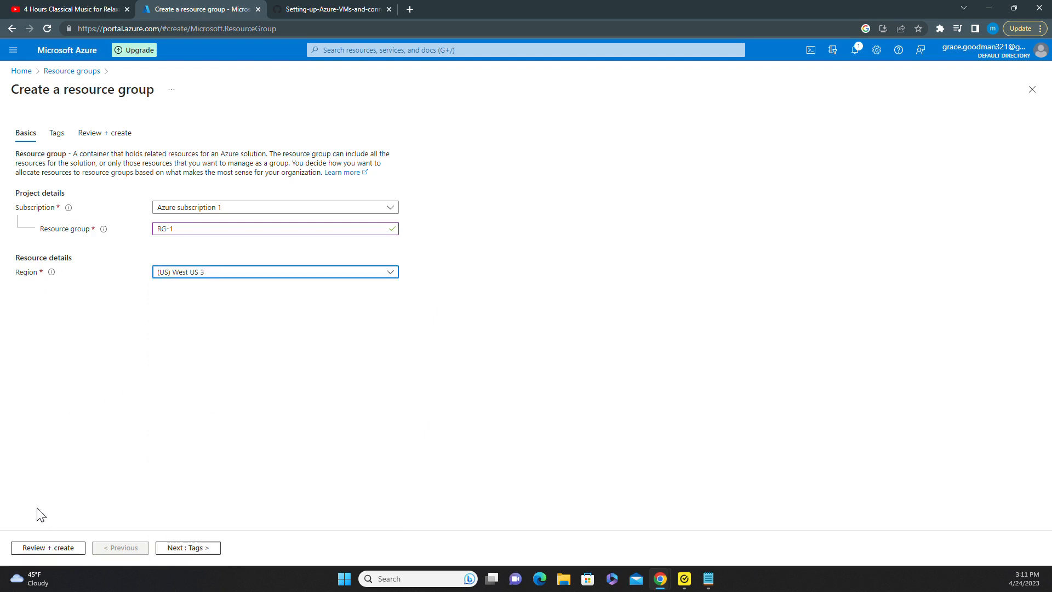
click(52, 549)
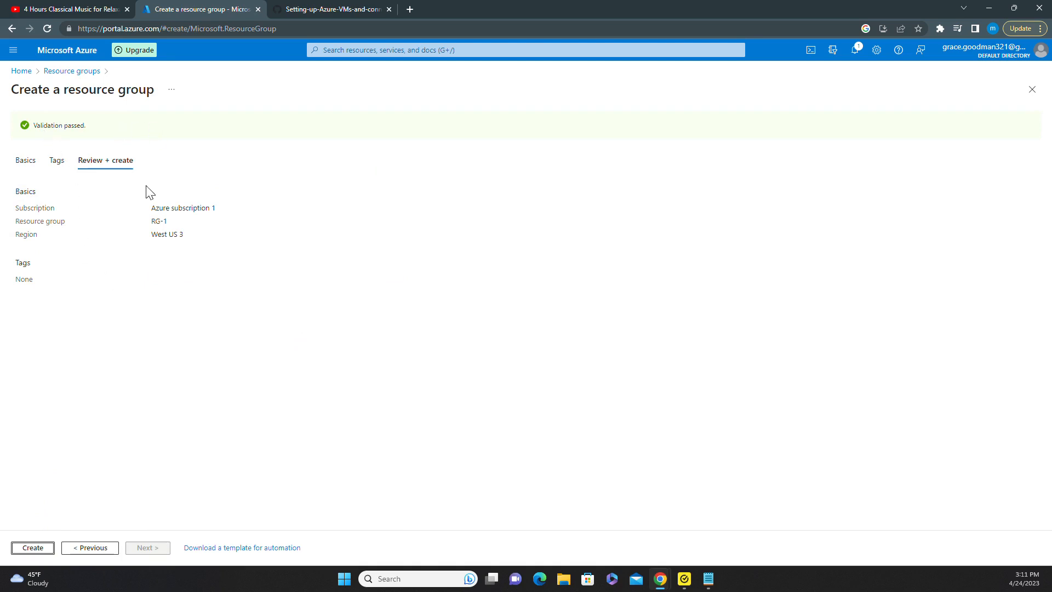
click(31, 555)
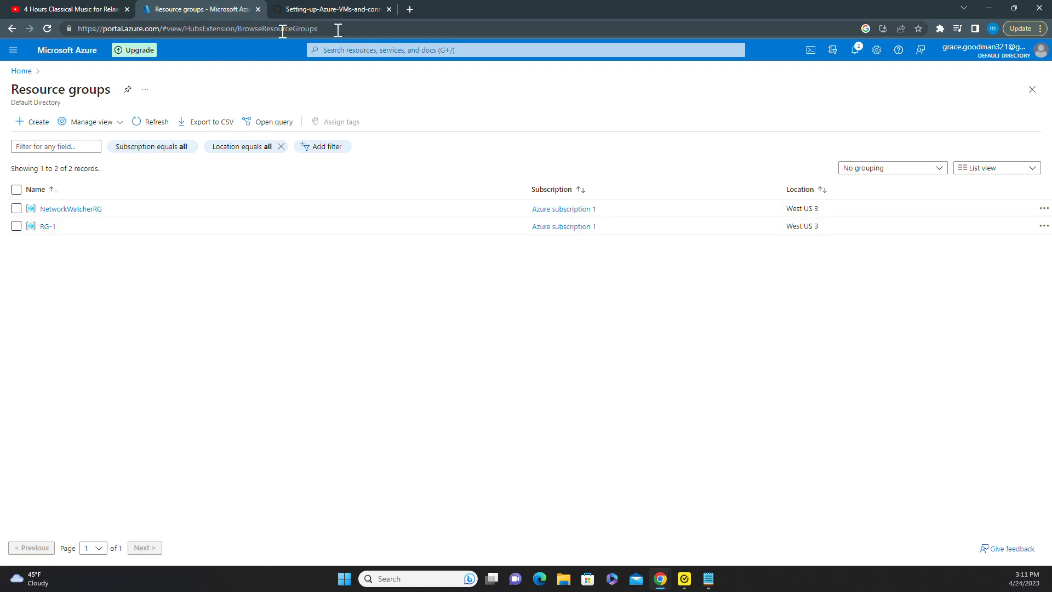
Go to Virtual machines via search and choose Create > Azure virtual machine.
click(378, 56)
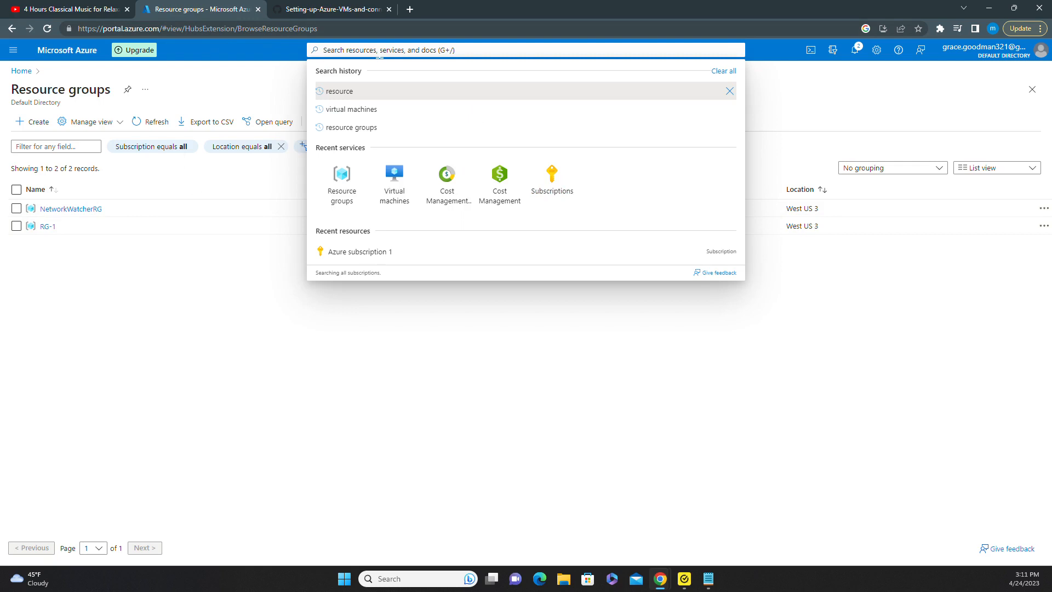
text(virtu)
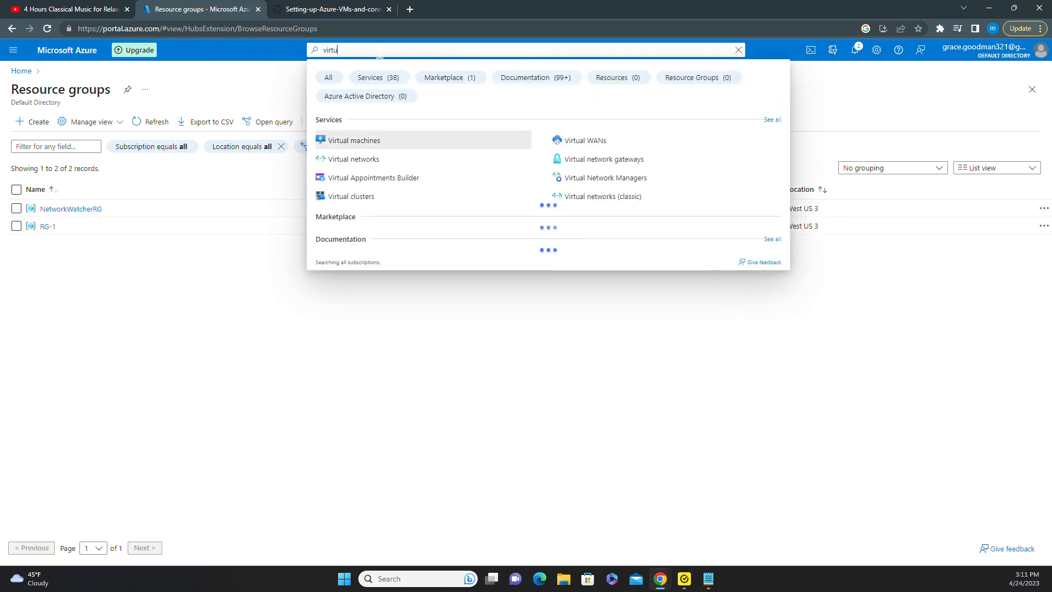
text(al machines)
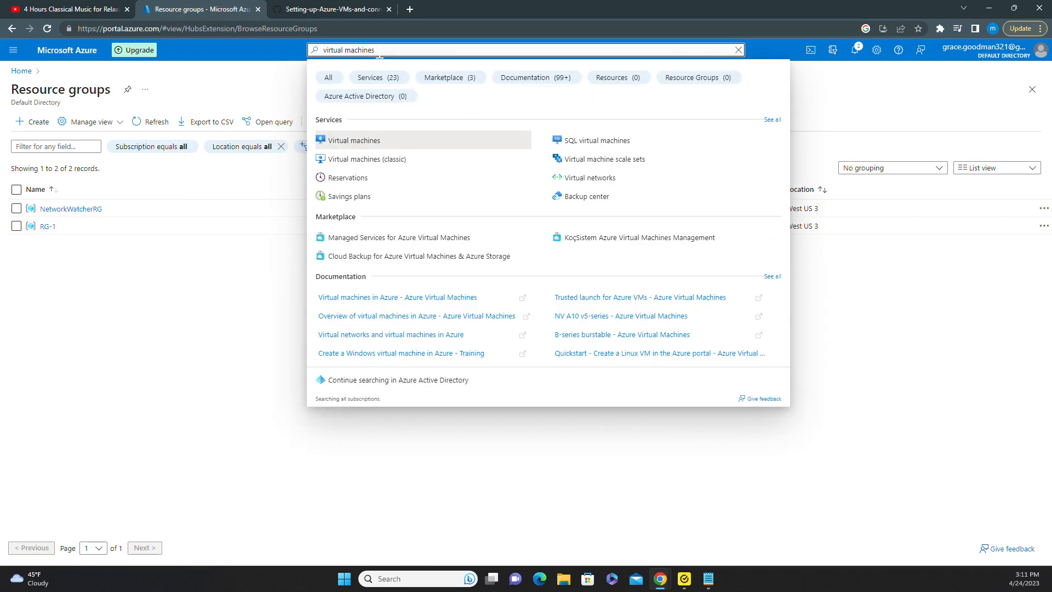
click(376, 143)
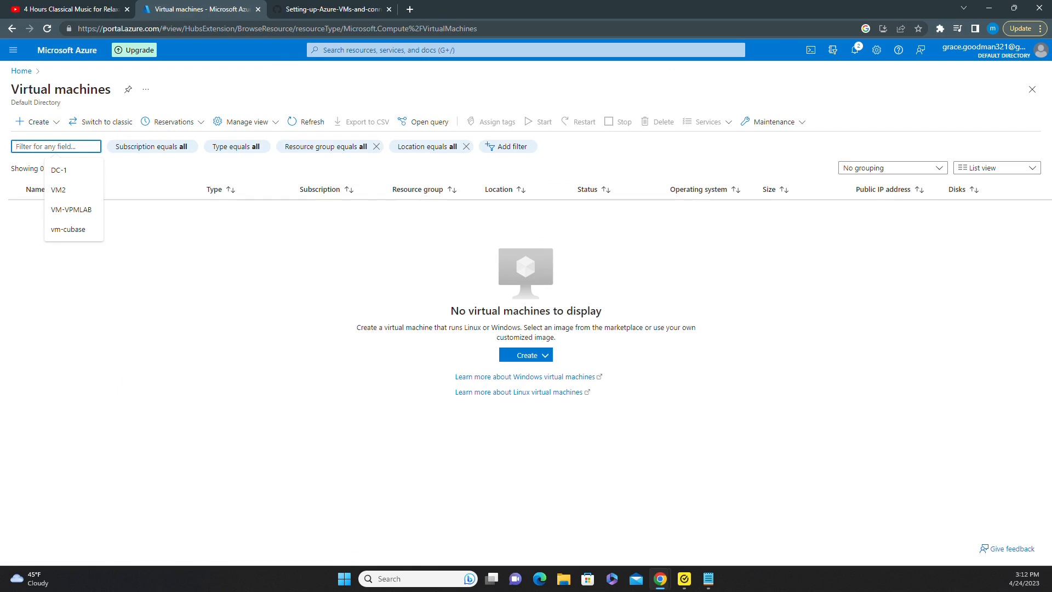
click(37, 123)
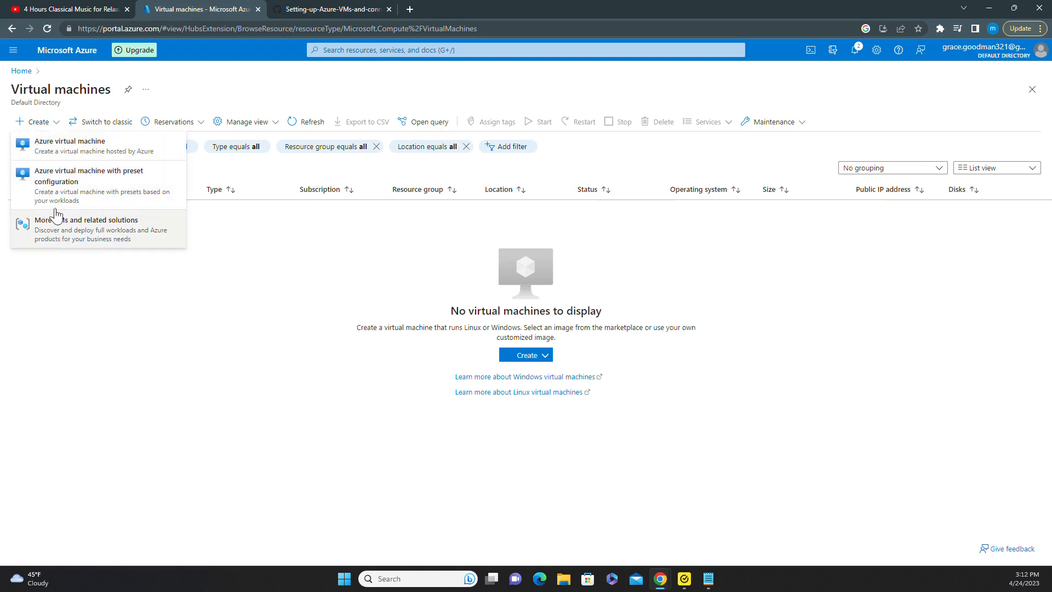
click(49, 143)
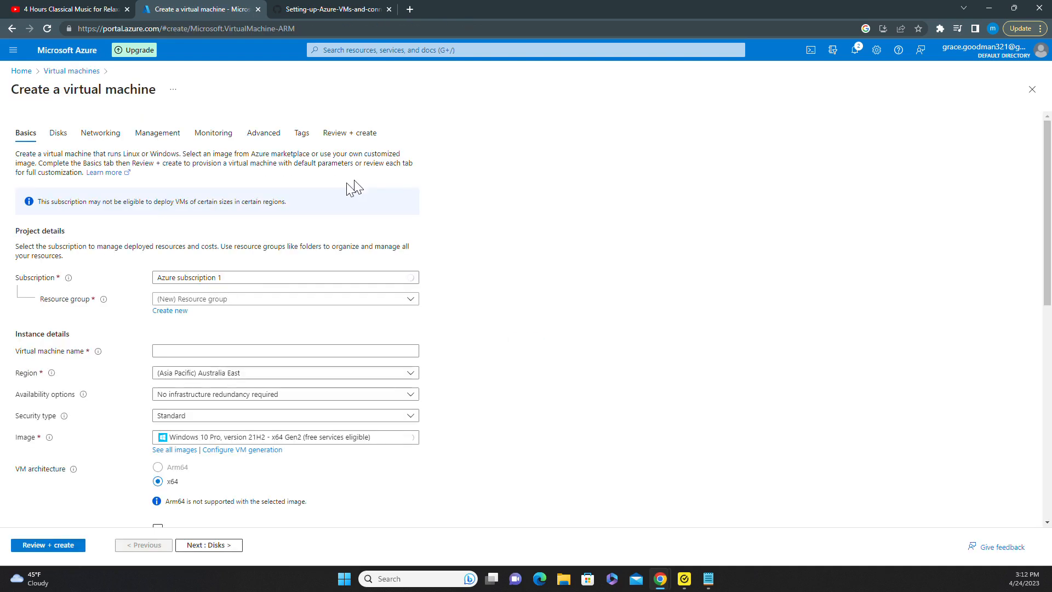
On Basics, select resource group RG-1 and enter VM1 as the virtual machine name.
scroll(431, 158, down, 1)
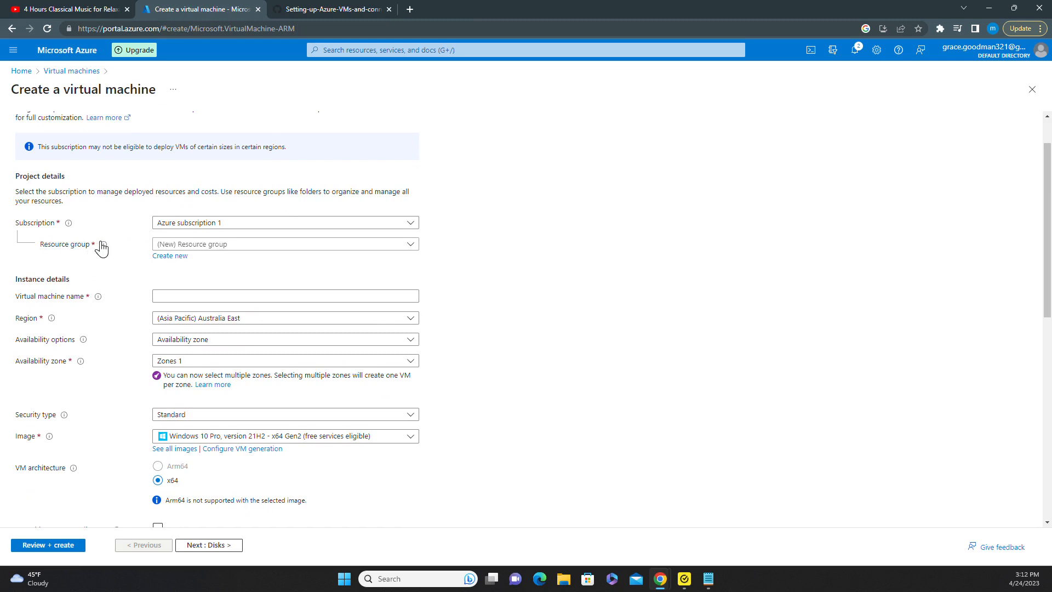
click(311, 246)
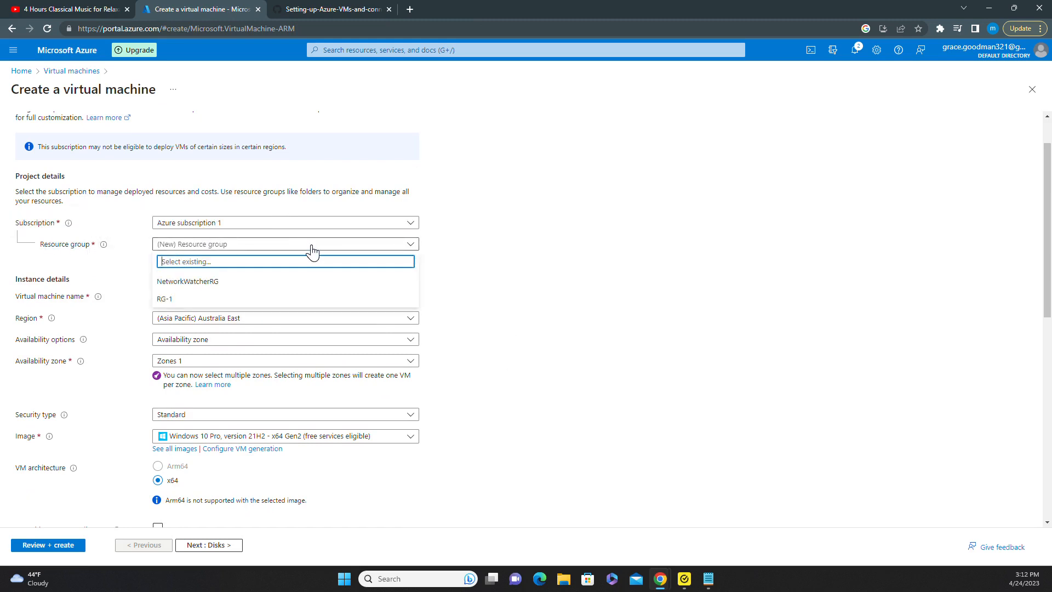
click(182, 300)
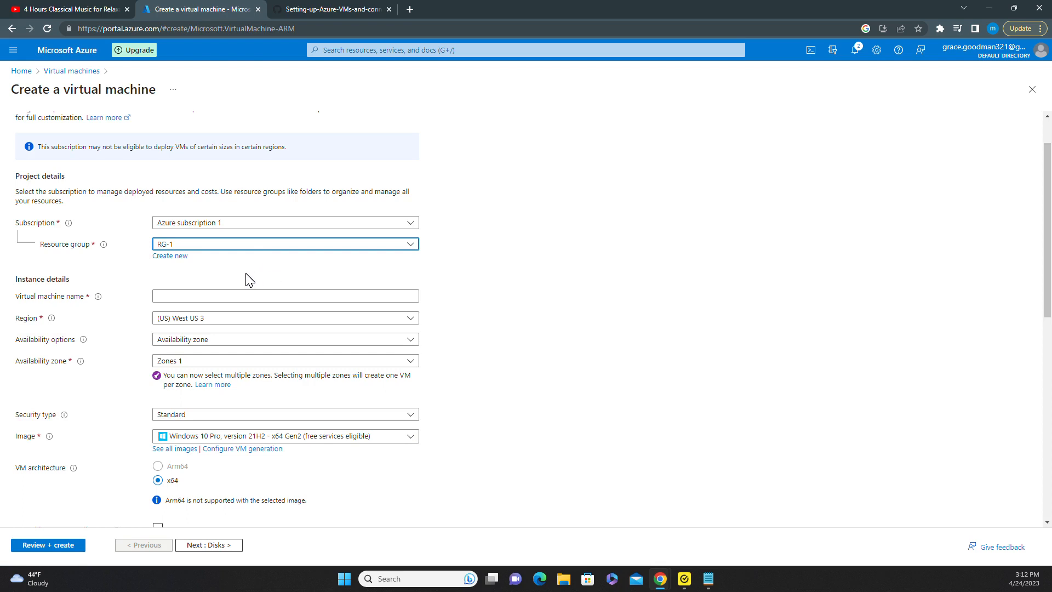
scroll(160, 274, down, 1)
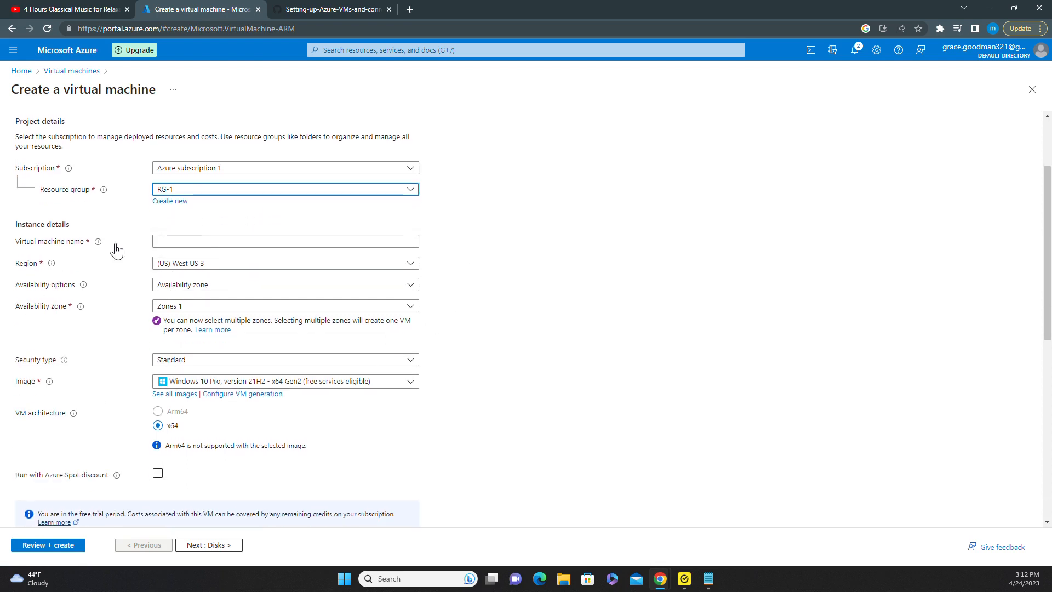
click(212, 241)
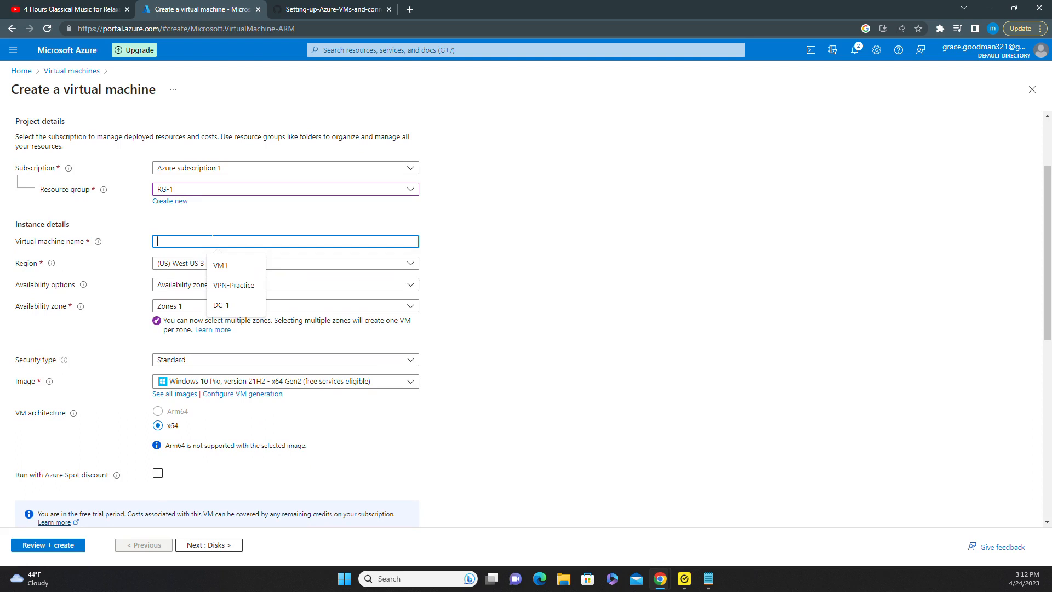
click(233, 270)
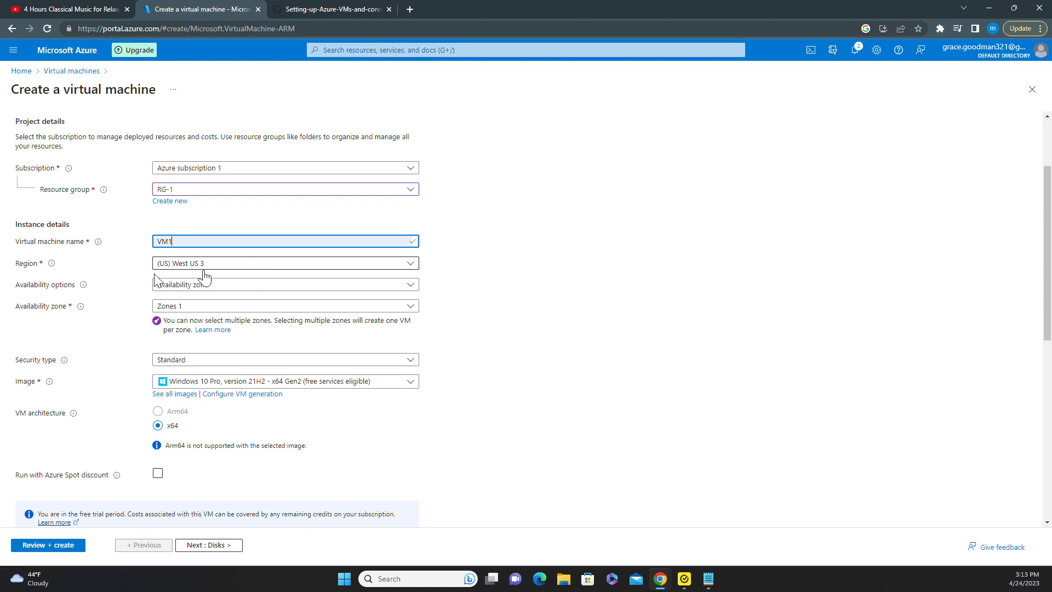
scroll(113, 277, down, 2)
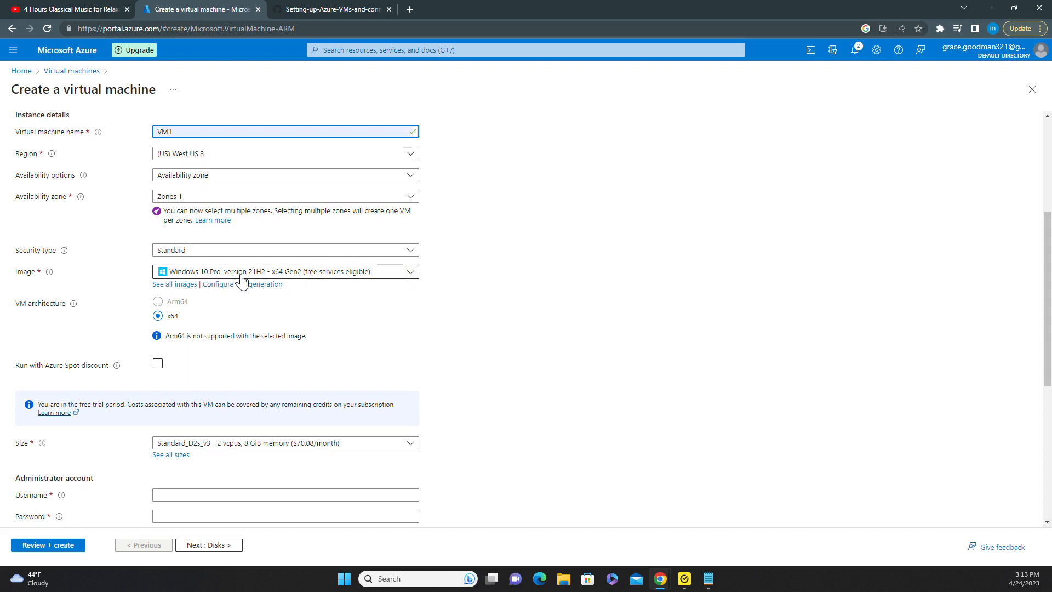
click(410, 272)
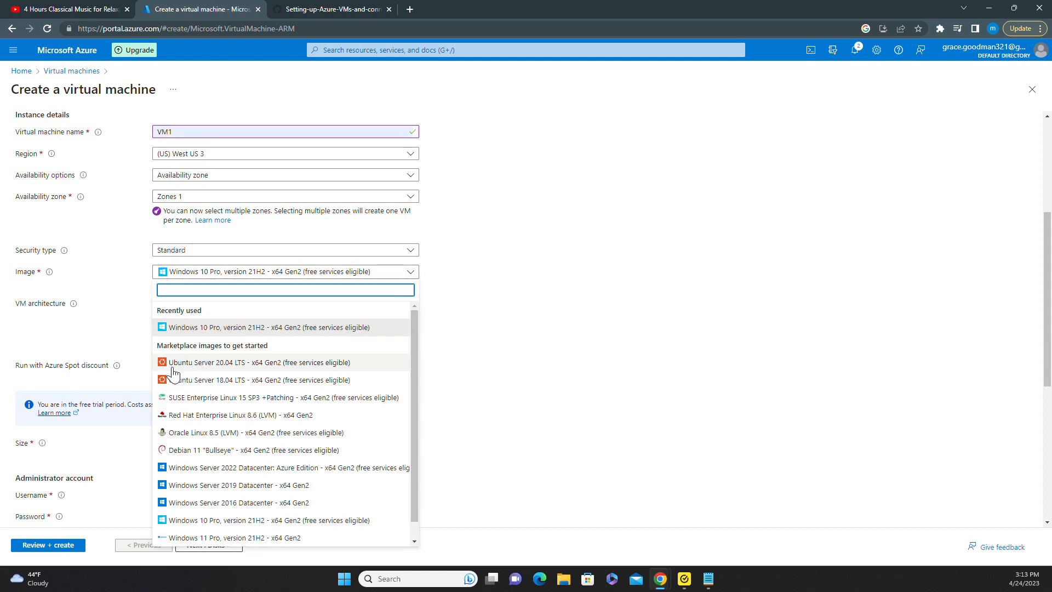
scroll(173, 373, down, 1)
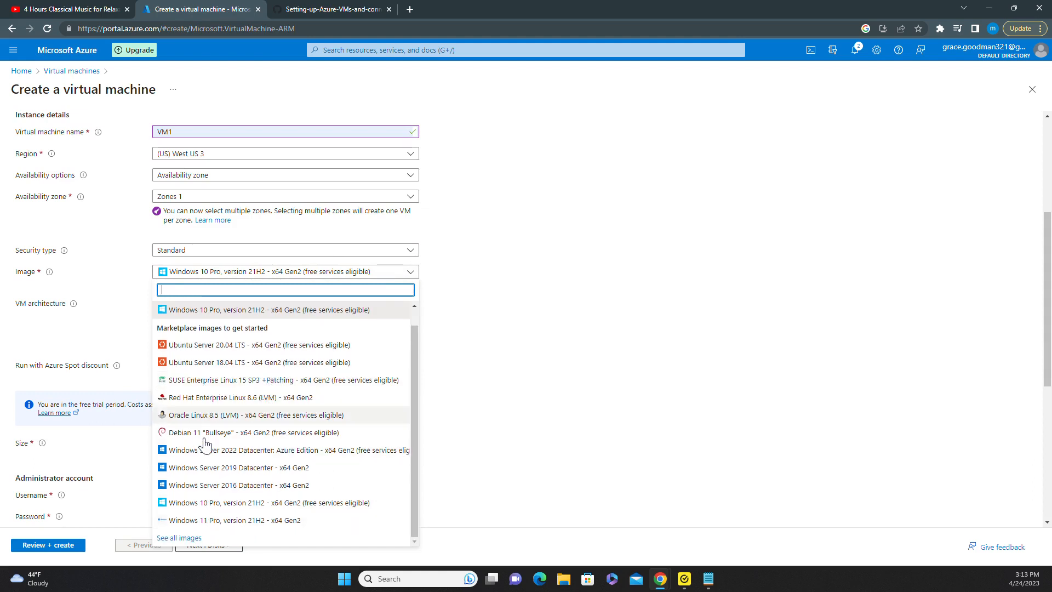
click(198, 502)
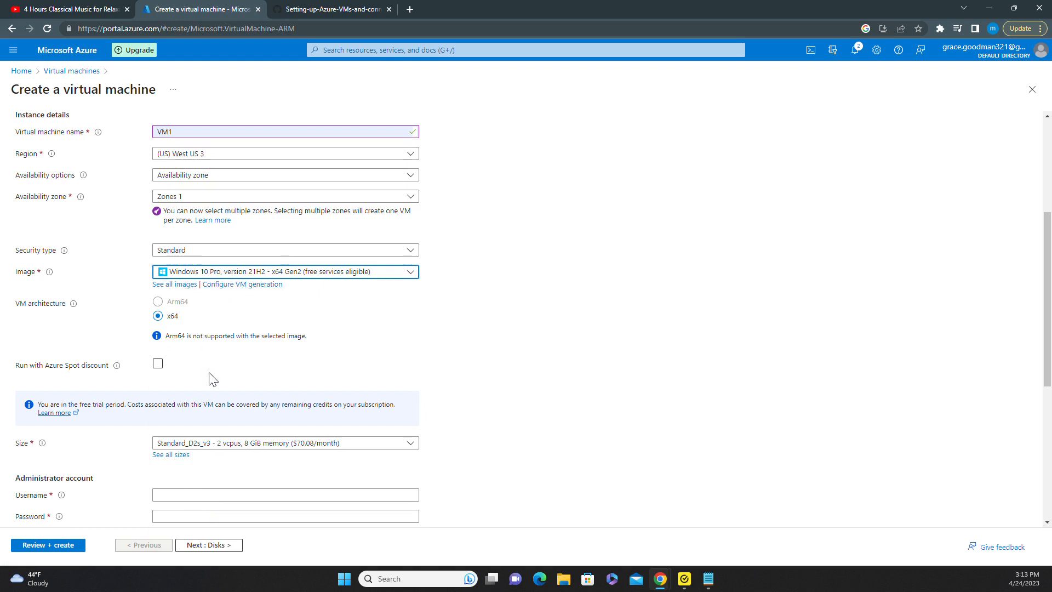
scroll(249, 321, down, 3)
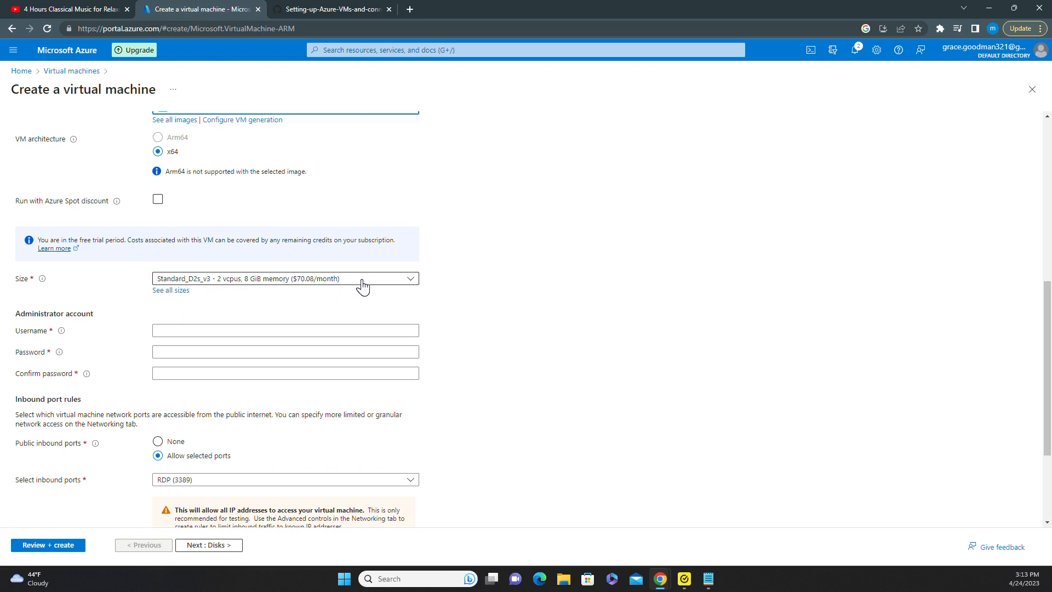
click(414, 281)
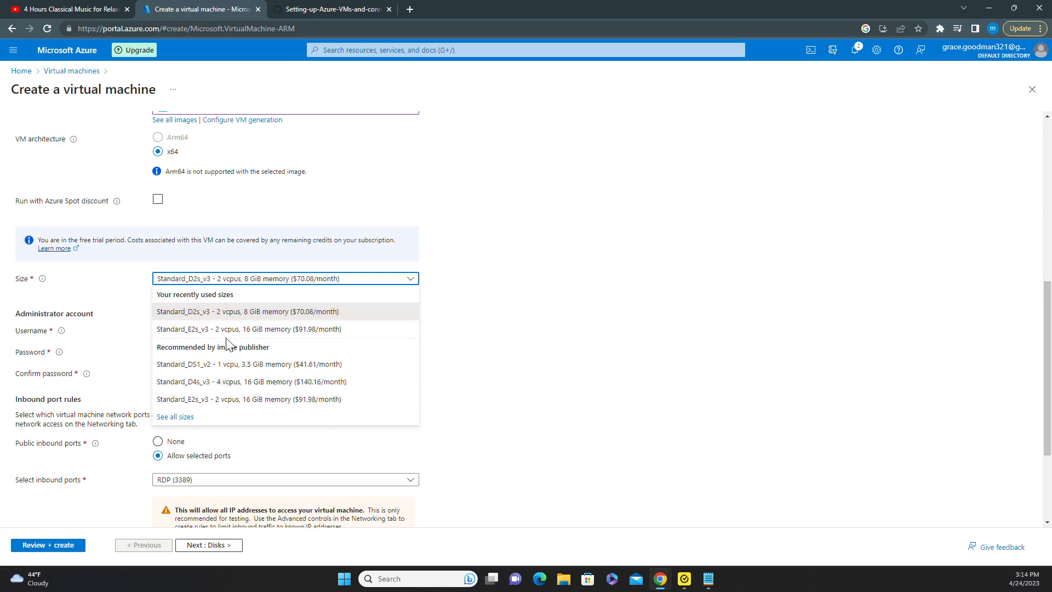
click(313, 317)
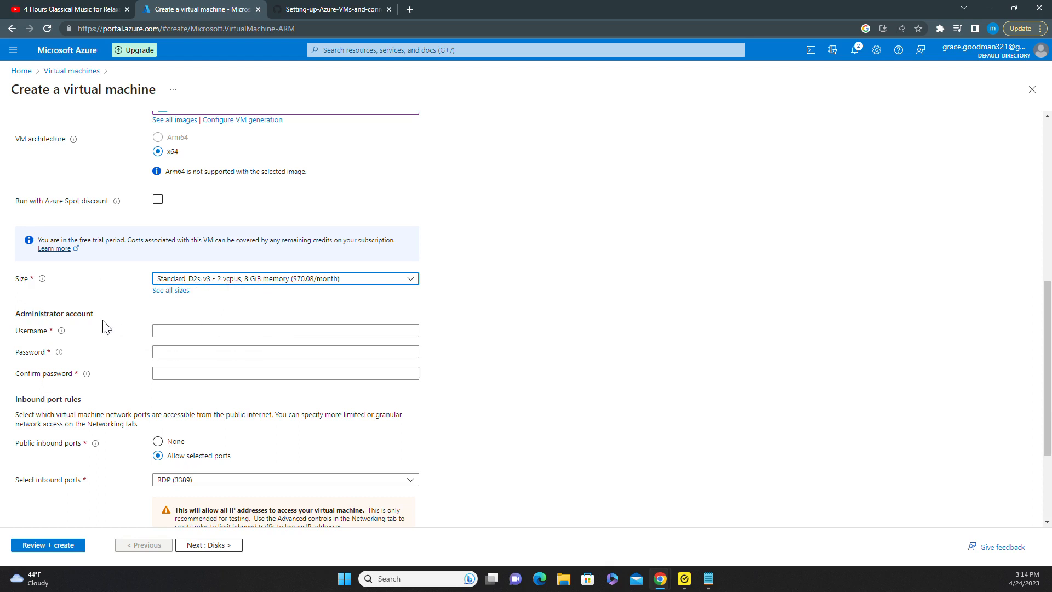
Enter administrator username labuser, then type the admin password and confirm it.
scroll(132, 329, down, 1)
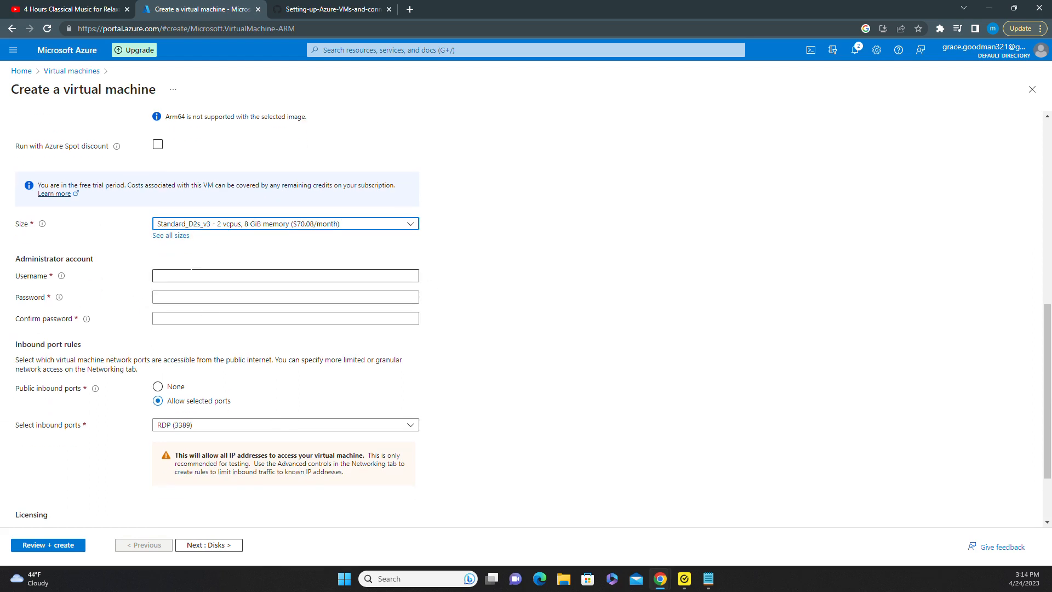
click(219, 275)
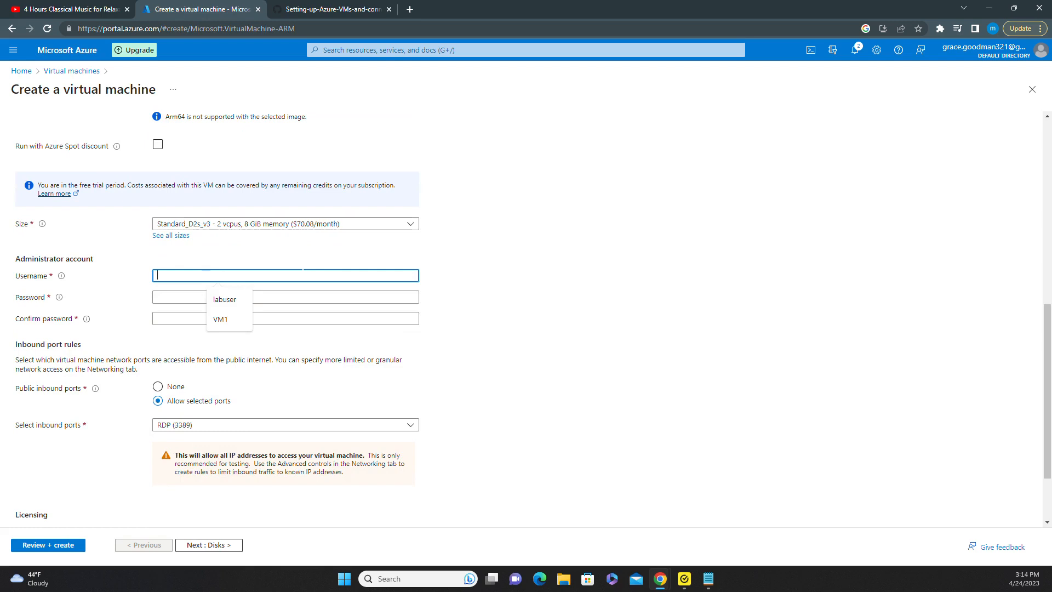
text(labuser)
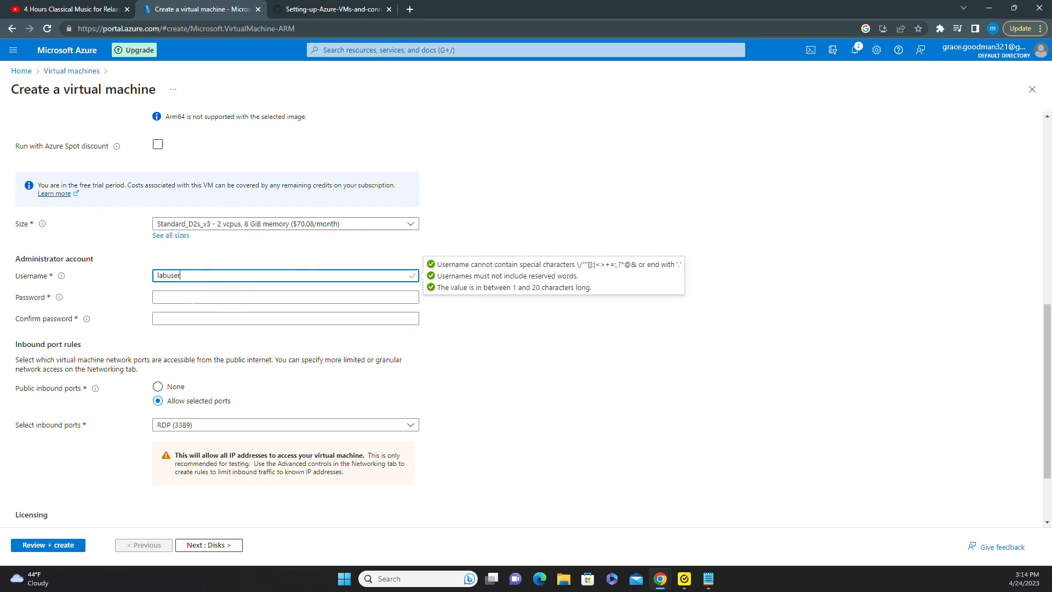
click(198, 297)
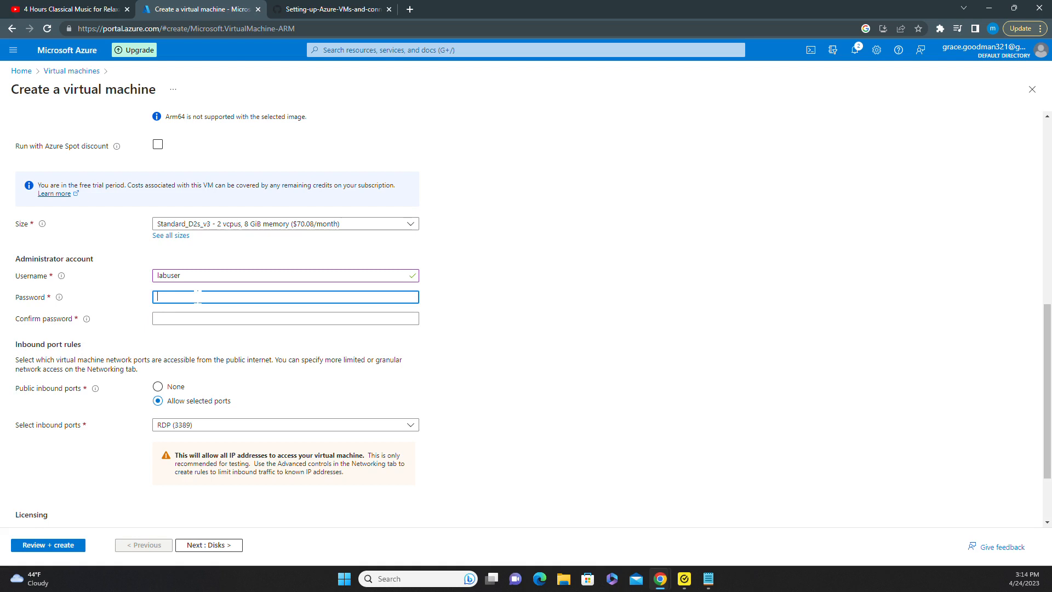
text(C1)
click(210, 318)
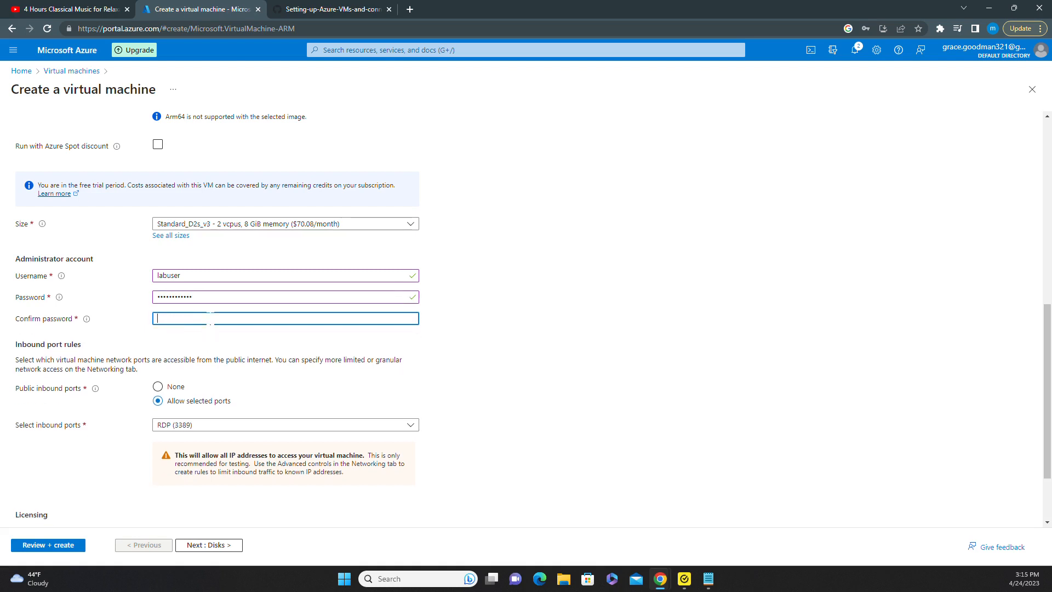
text(••••••••••••)
scroll(164, 307, down, 1)
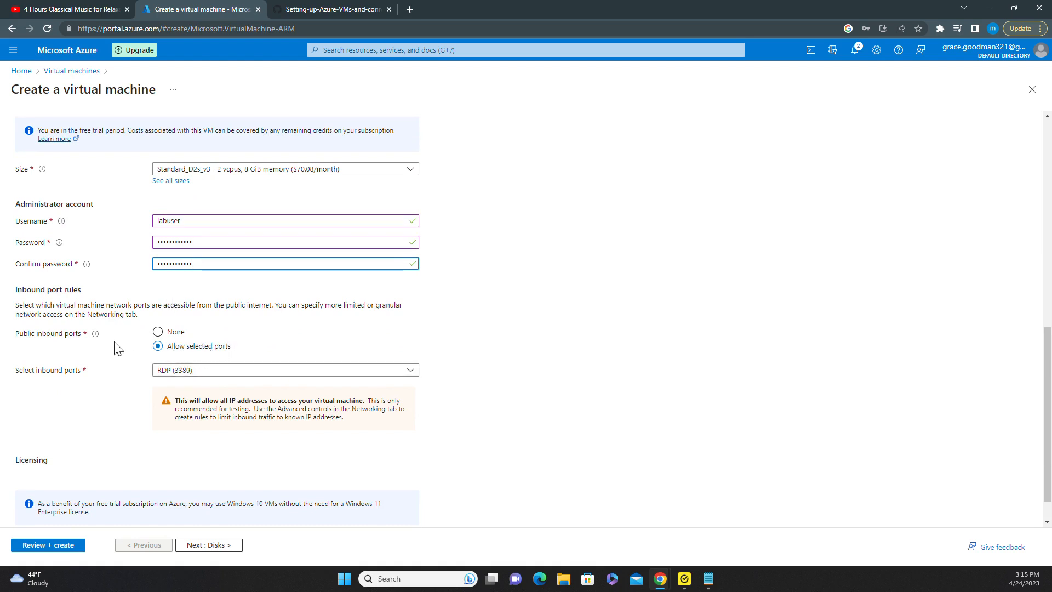
scroll(118, 342, down, 1)
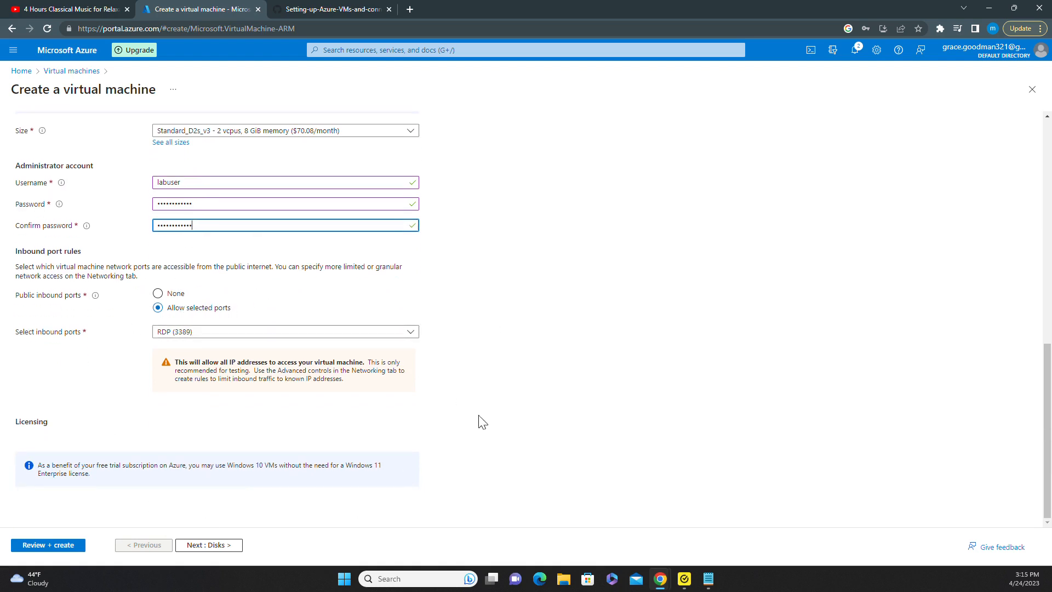
Move past Disks to Networking and keep the new VM1-vnet virtual network.
click(201, 545)
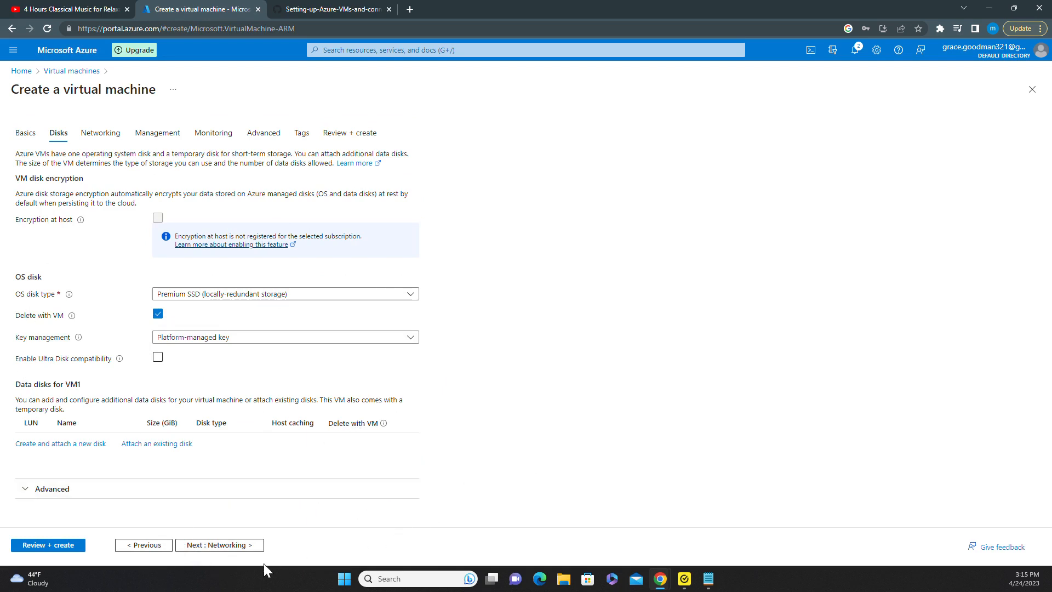
click(213, 545)
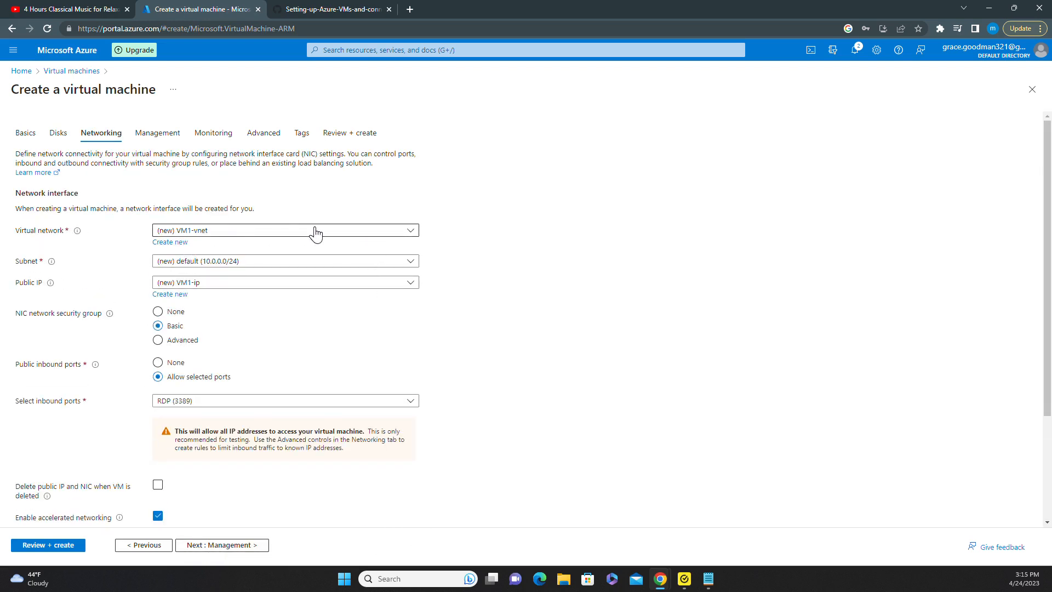
click(411, 232)
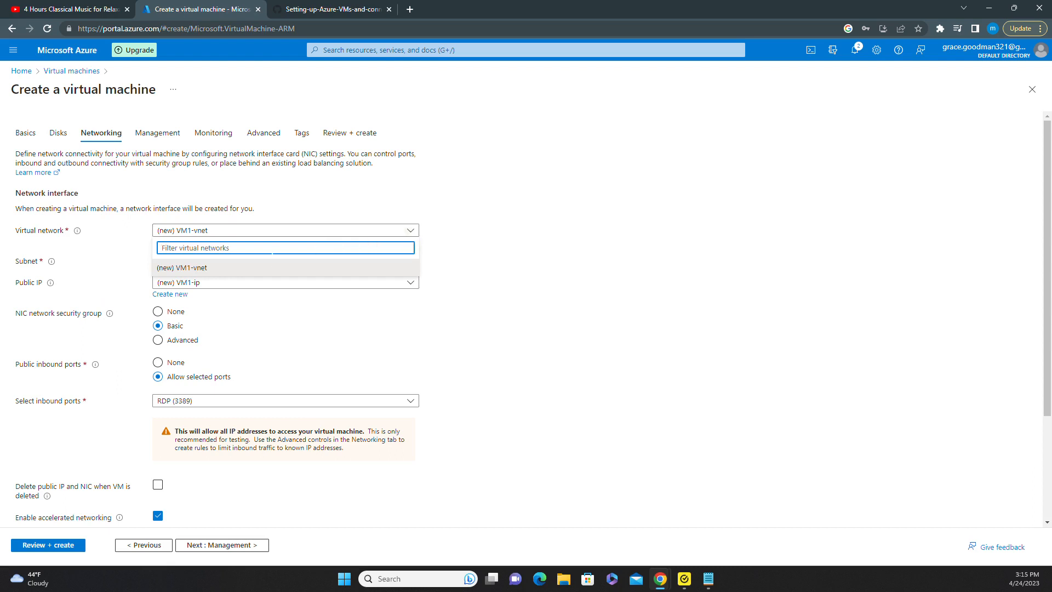
click(212, 275)
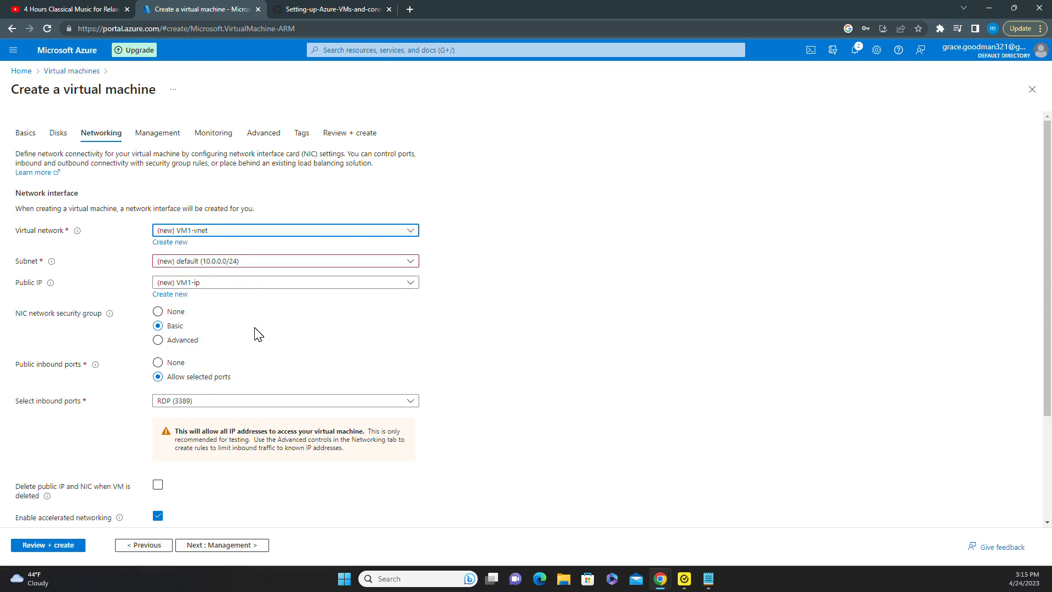
scroll(258, 334, down, 3)
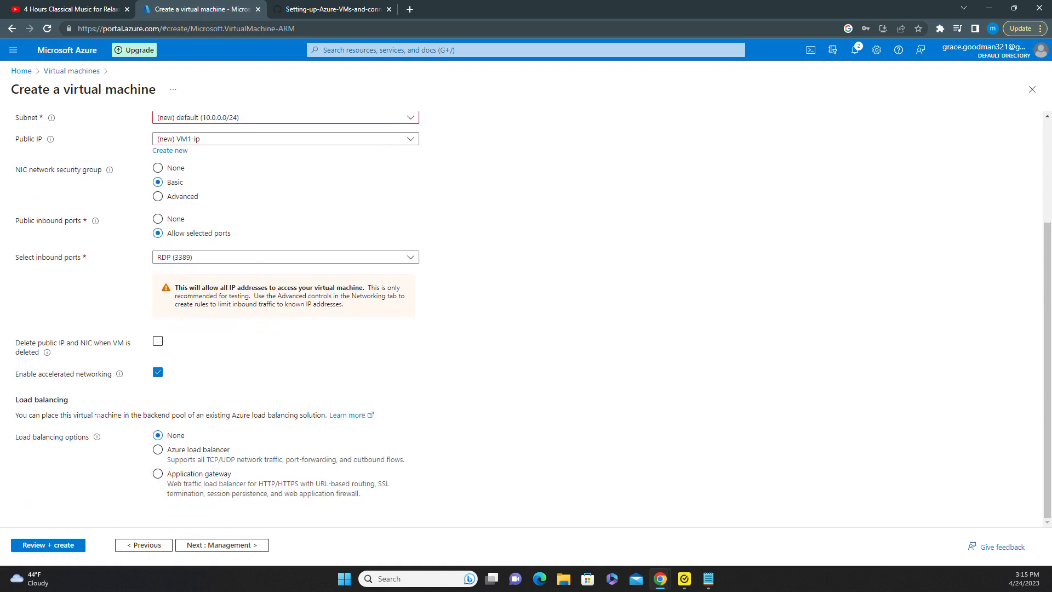
Validate VM1's configuration with Review + create, check the summary, and deploy it.
click(46, 547)
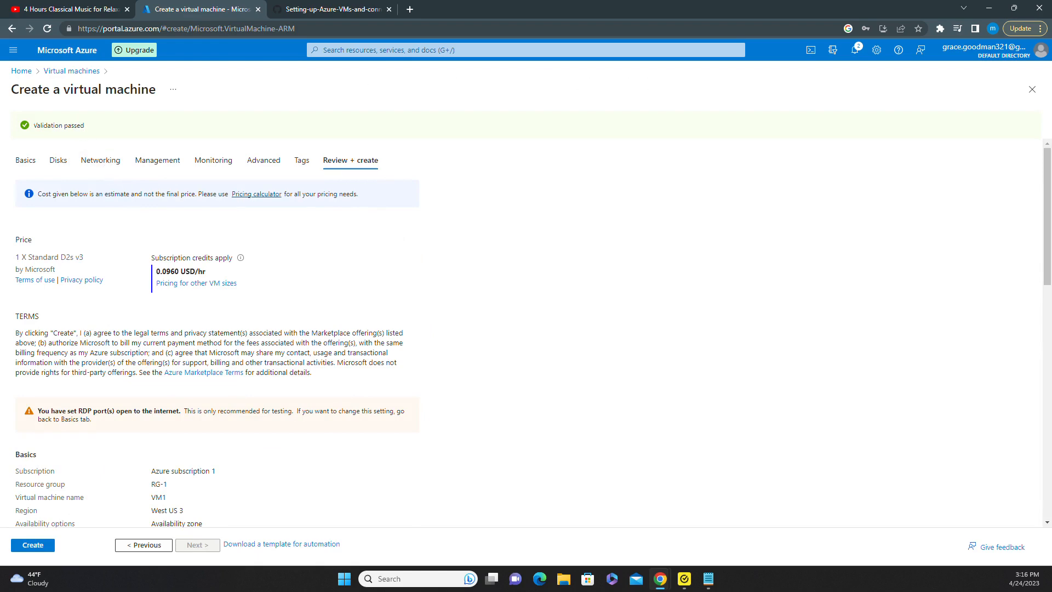
scroll(113, 322, down, 1)
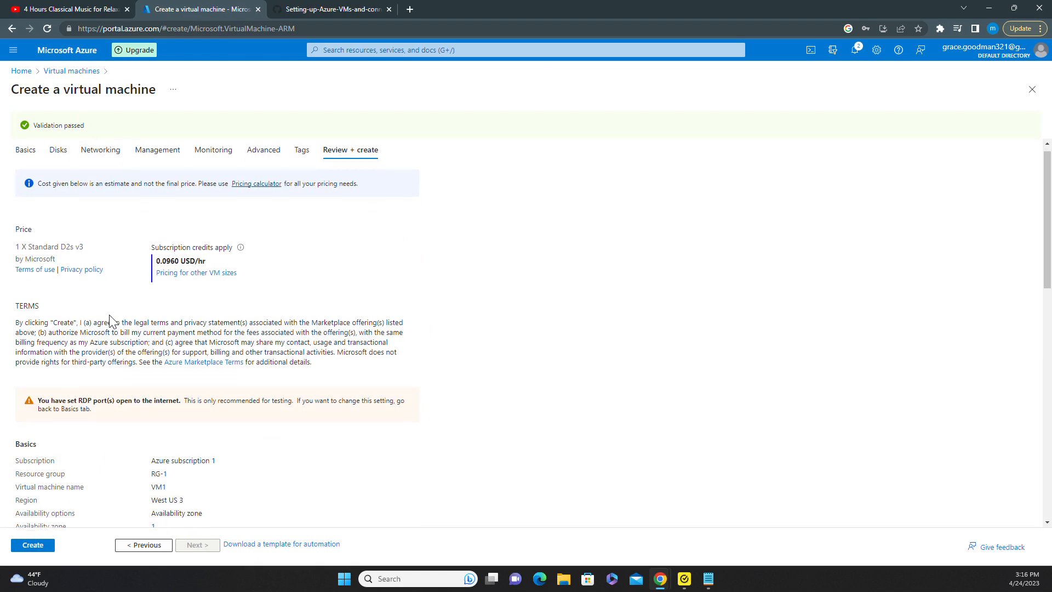
scroll(112, 321, down, 5)
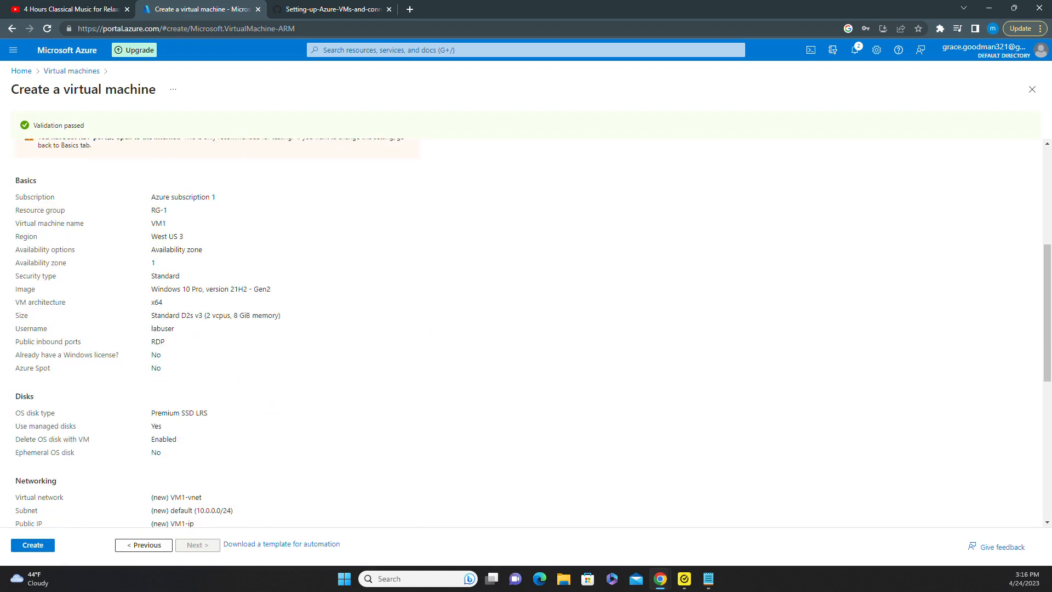
click(32, 545)
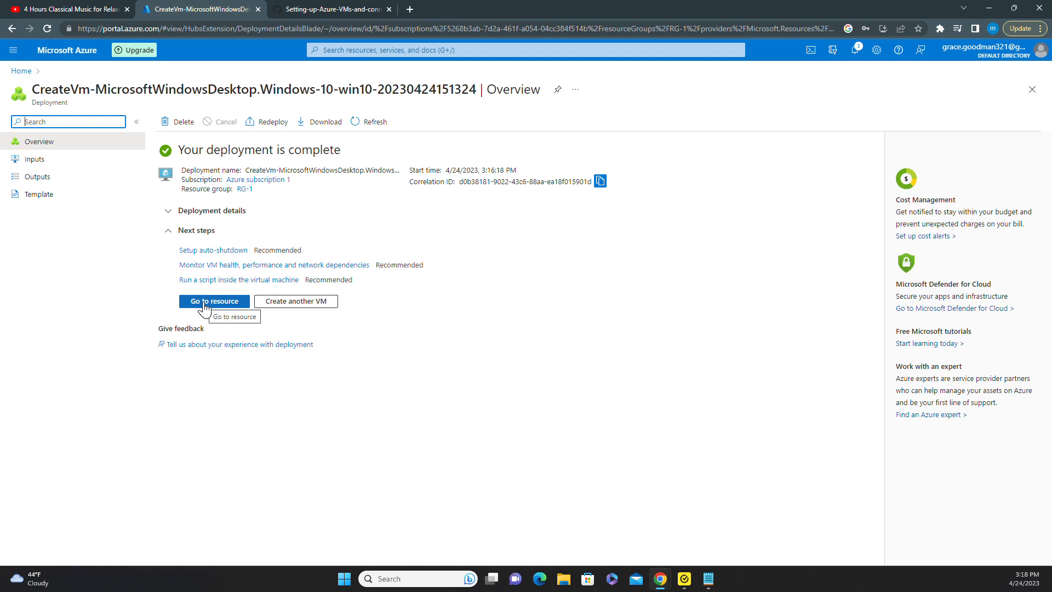
Search for 'virtual machines', open the Virtual machines list, and select VM1.
click(389, 49)
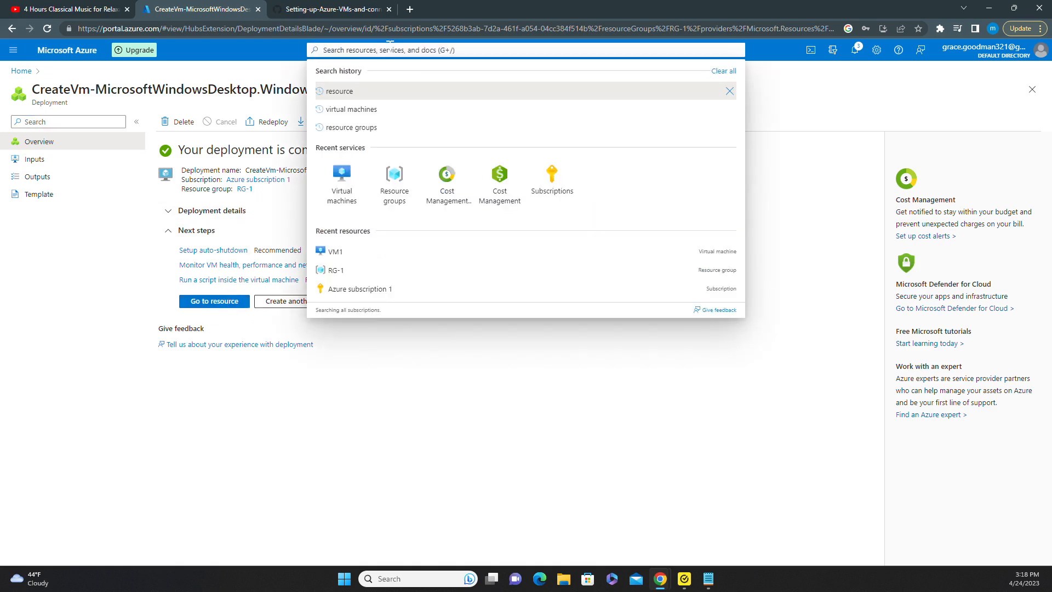
text(virtual mac)
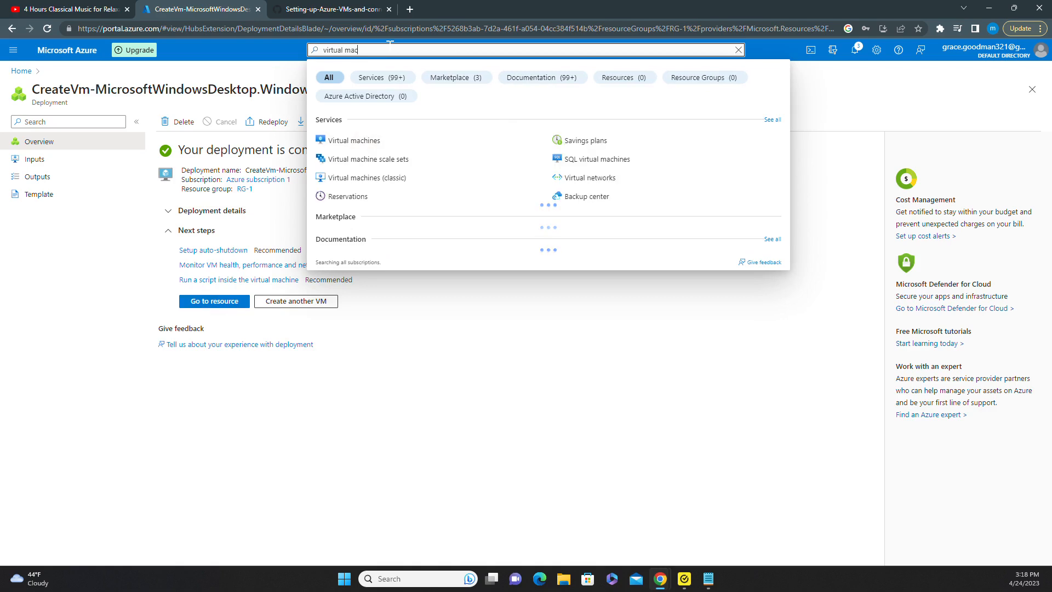
text(hines)
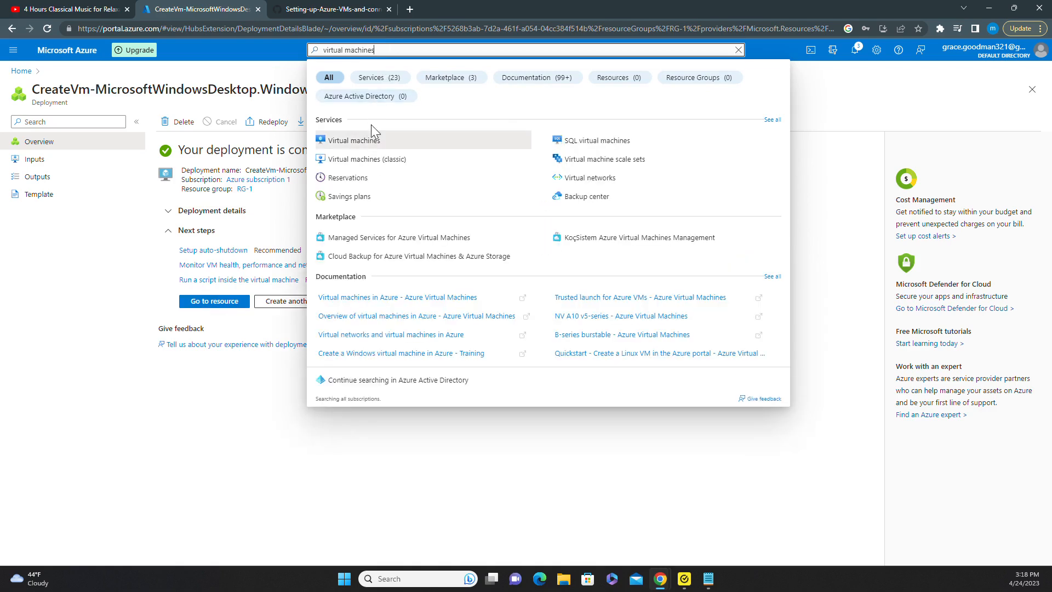
click(363, 137)
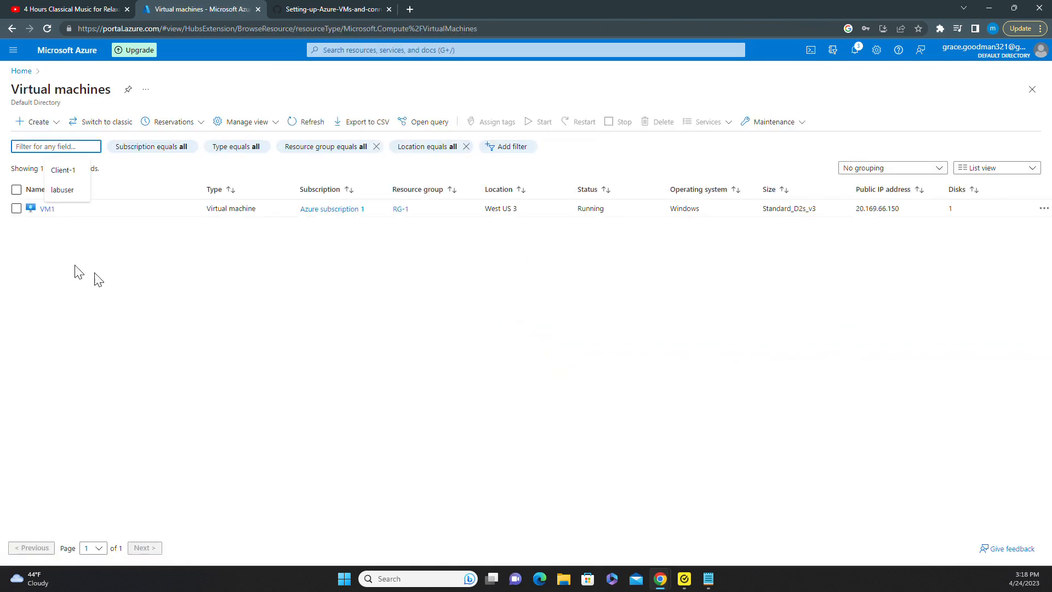
click(155, 341)
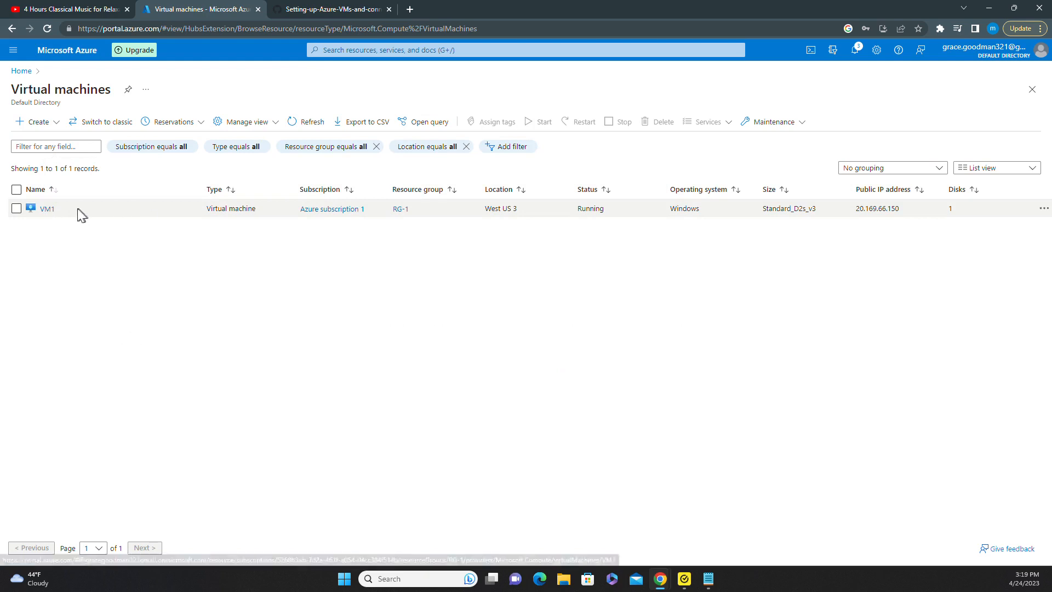
click(50, 210)
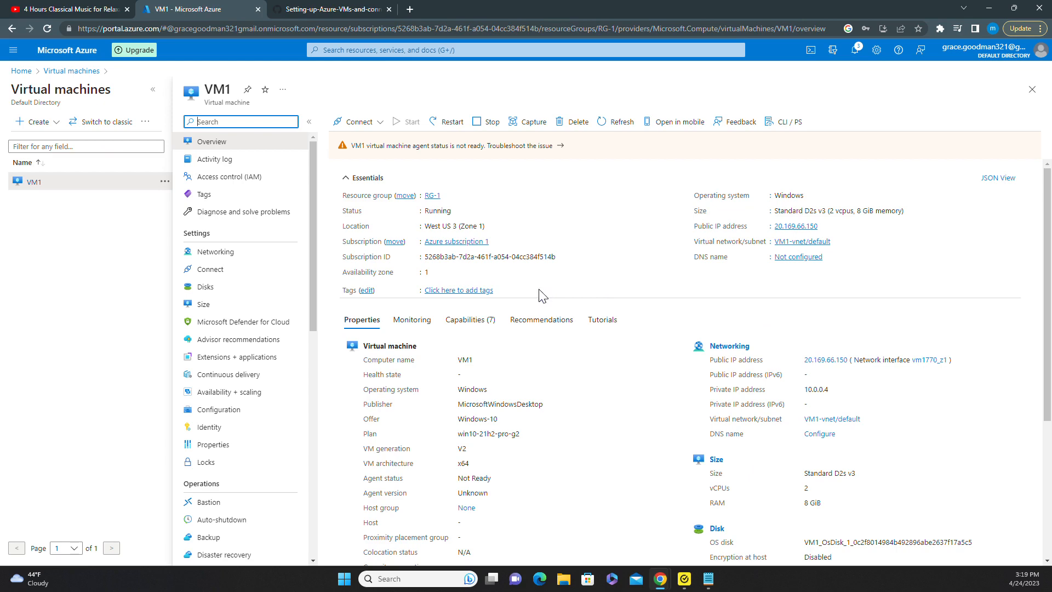
Copy public IP 20.169.66.150 from VM1's Essentials section and close the popup.
scroll(542, 296, down, 1)
scroll(543, 296, down, 2)
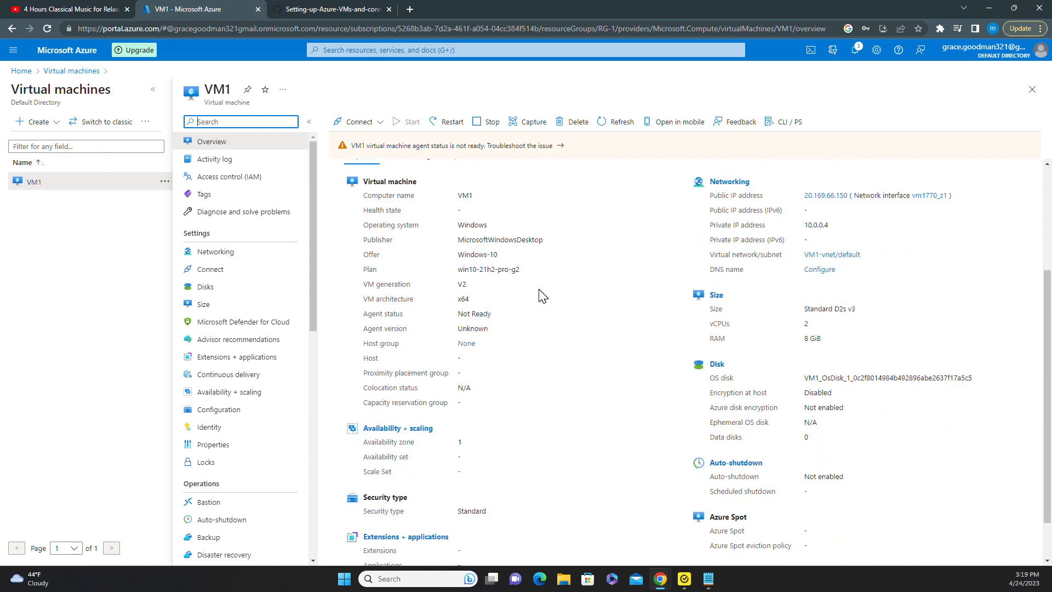
scroll(542, 296, down, 1)
scroll(542, 295, up, 4)
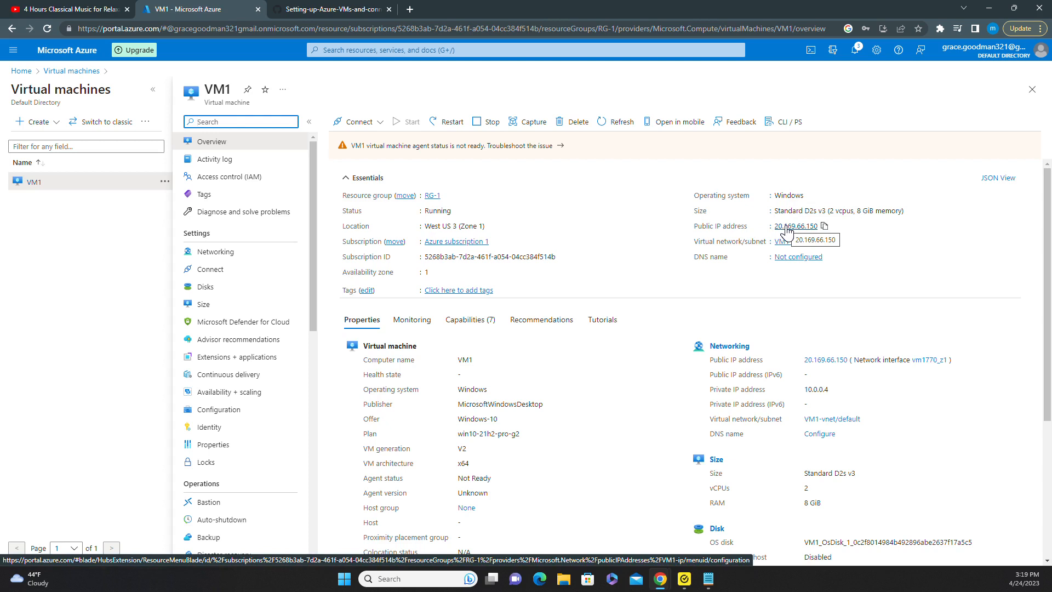
click(824, 226)
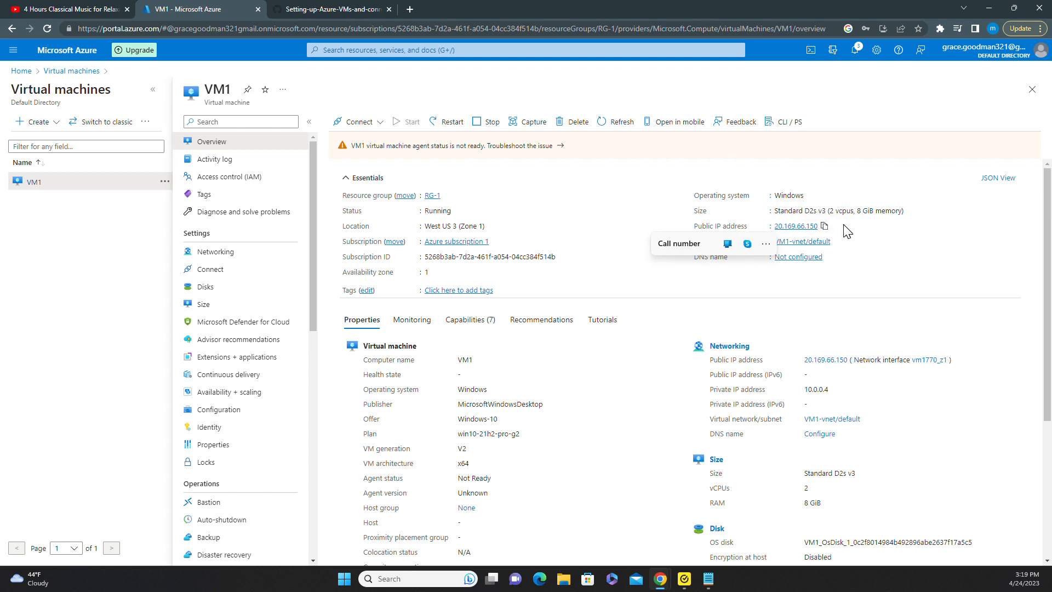
click(585, 199)
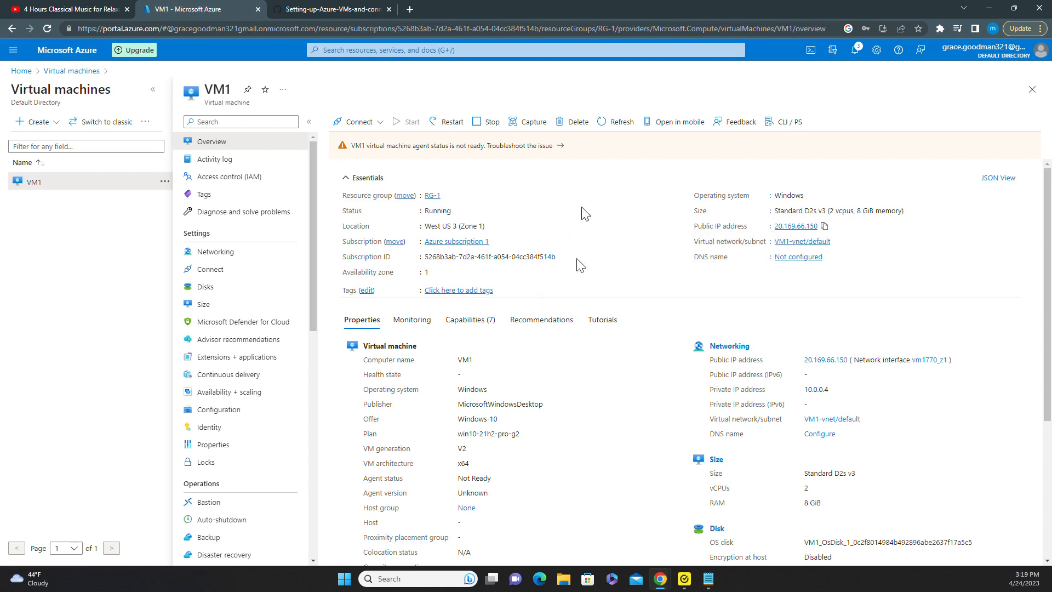
Launch Remote Desktop Connection from Windows search with 'remote'.
click(397, 578)
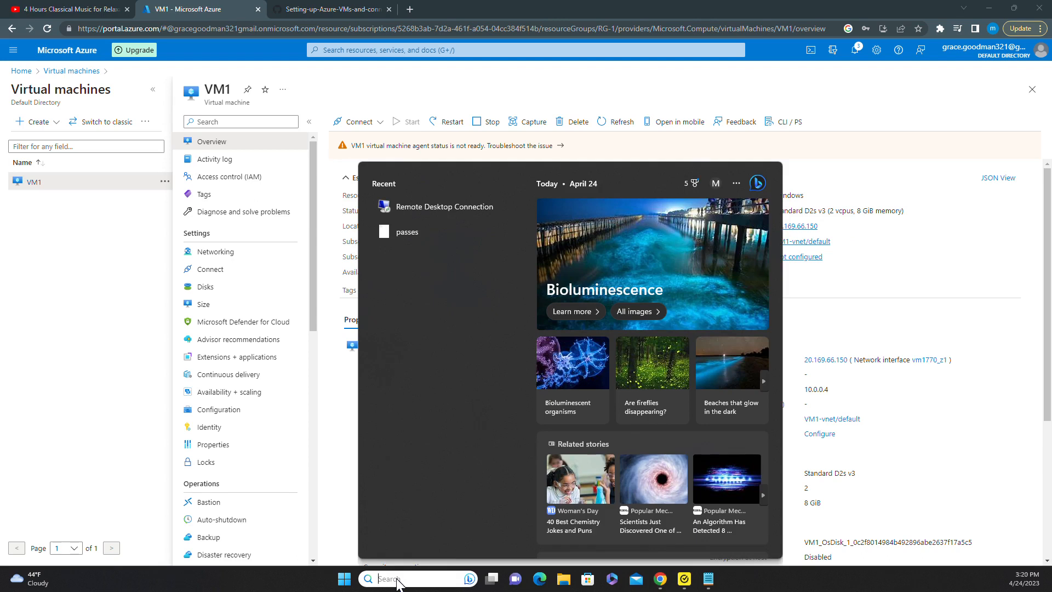
text(remote)
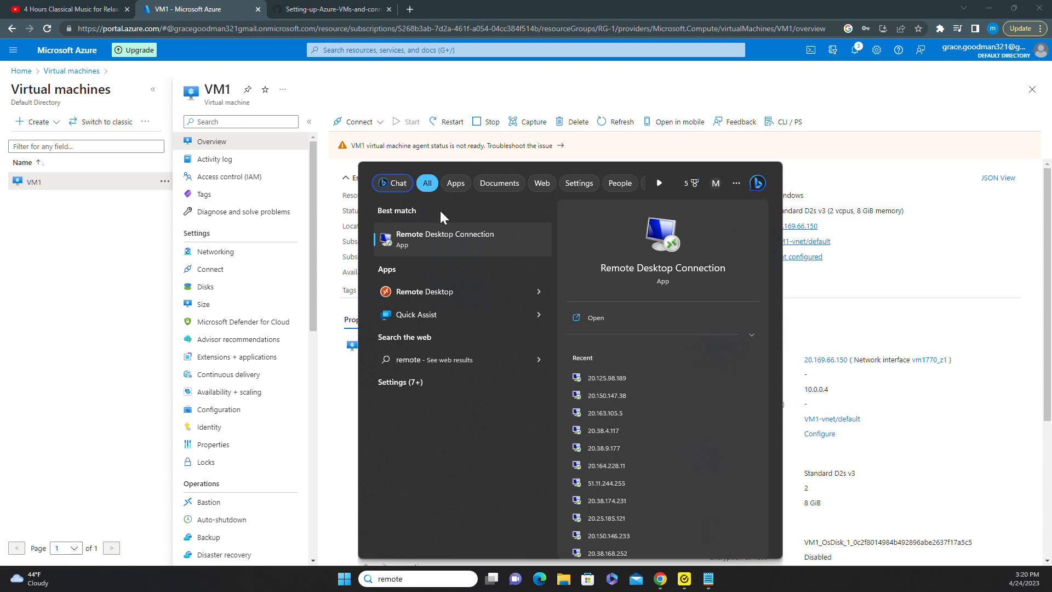
click(443, 234)
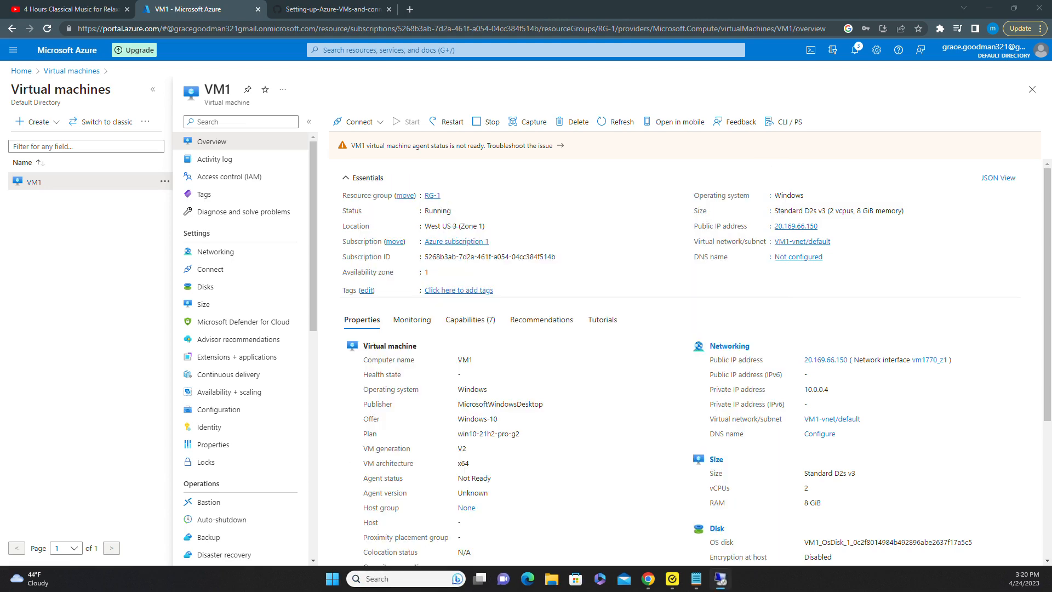
drag(527, 389, 463, 323)
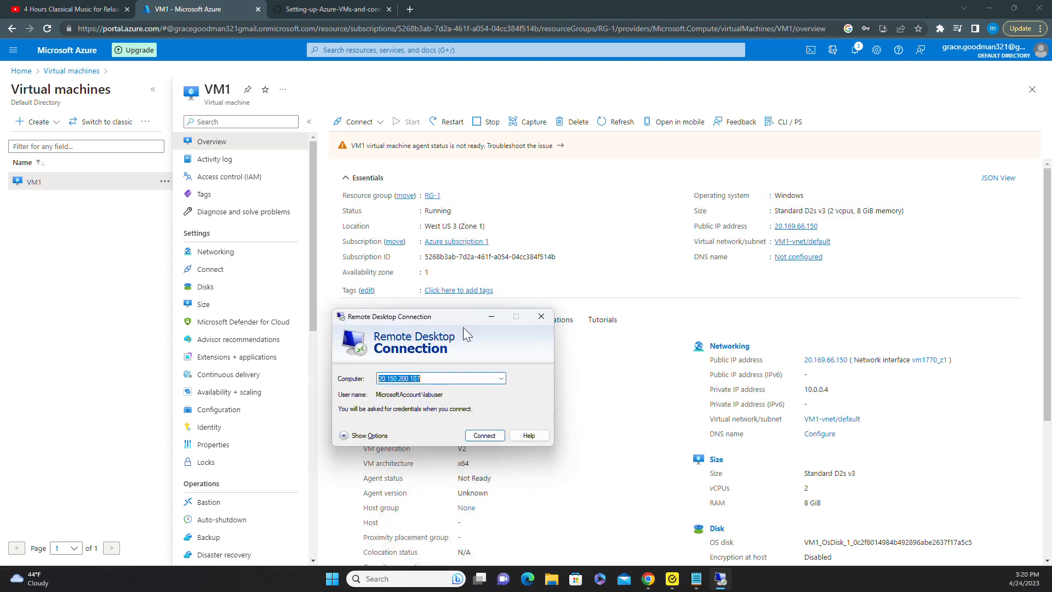
Replace the old computer address 20.150.200.107 with pasted 20.169.66.150 and connect.
click(434, 378)
double_click(434, 377)
click(433, 377)
double_click(434, 376)
key(BackSpace)
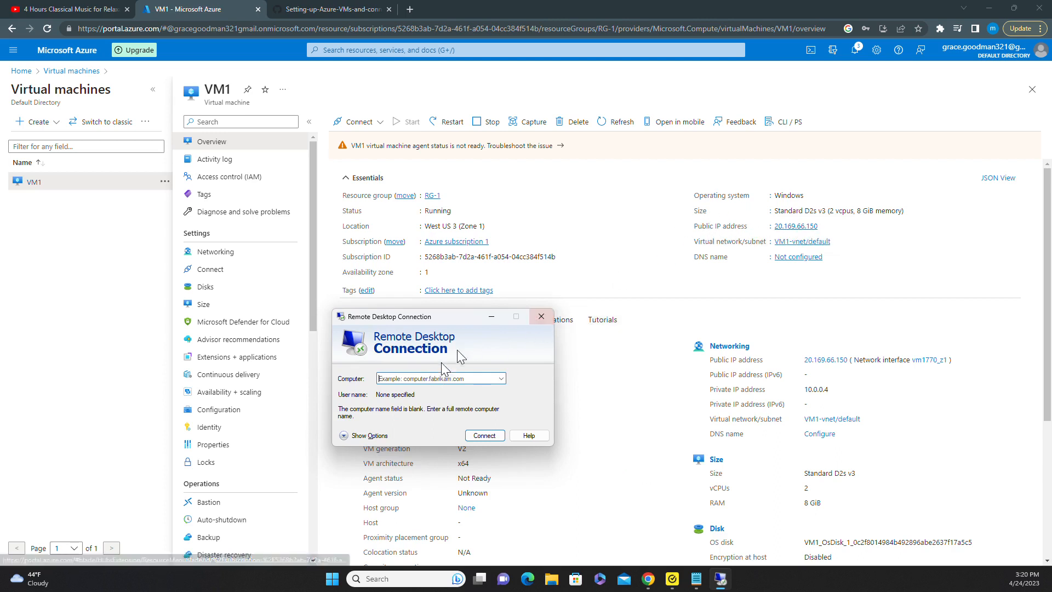
right_click(402, 378)
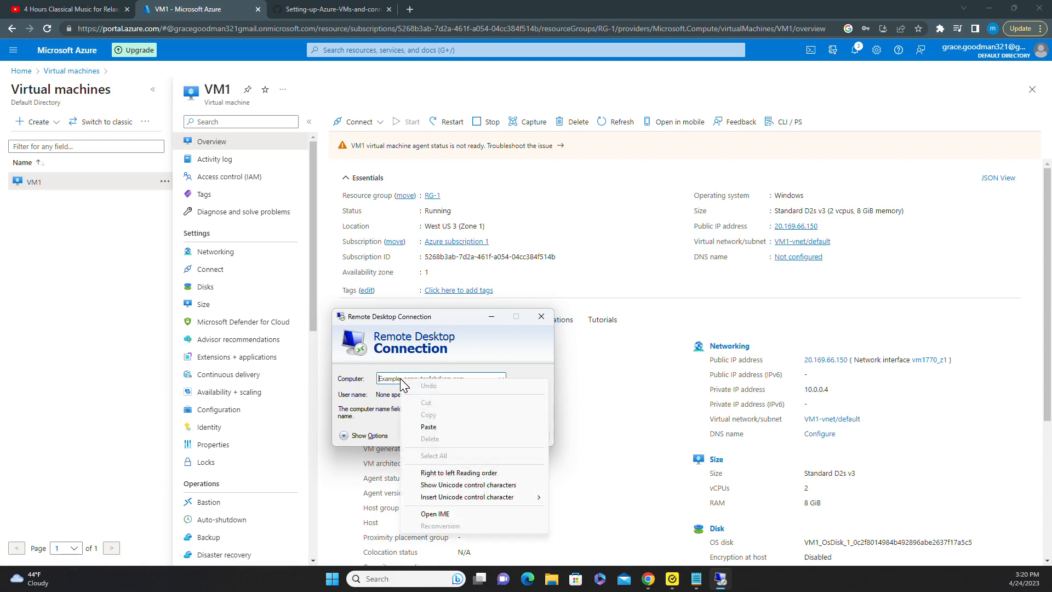
click(438, 428)
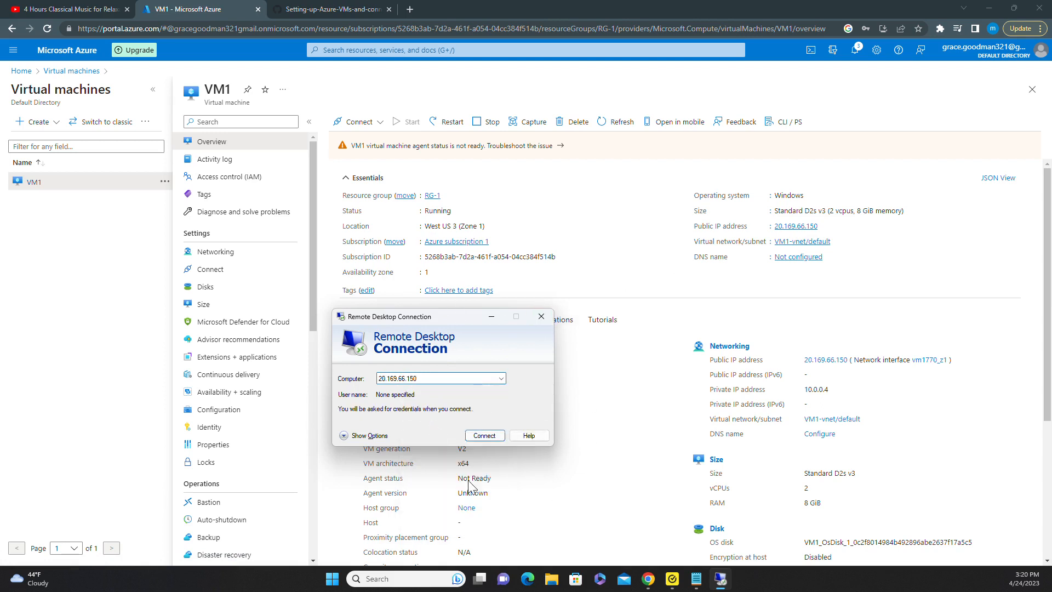
click(490, 435)
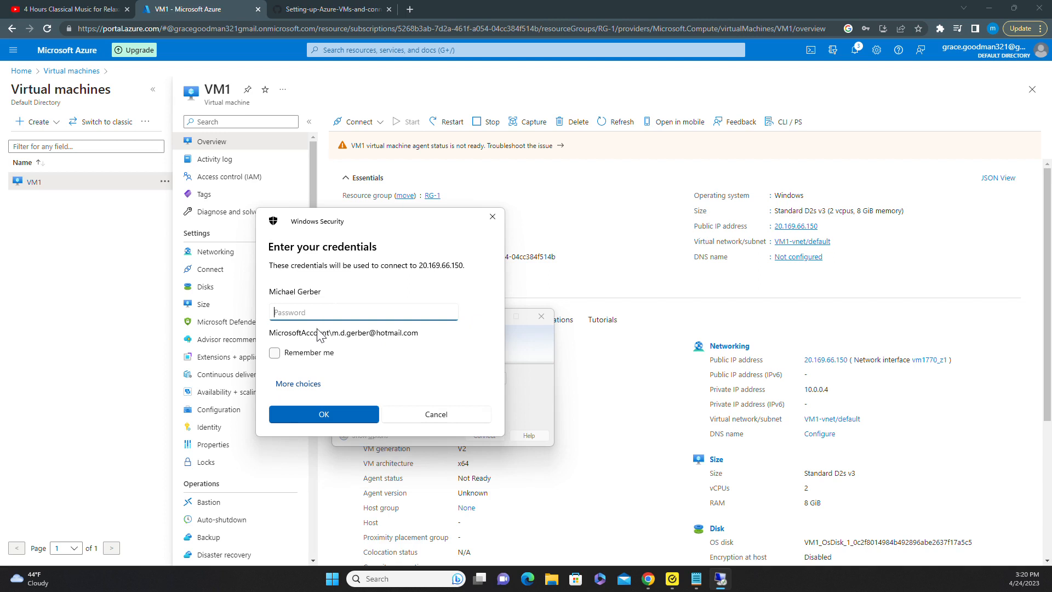
Sign in to 20.169.66.150 with the lab user account and password, accepting the unverified certificate.
click(292, 385)
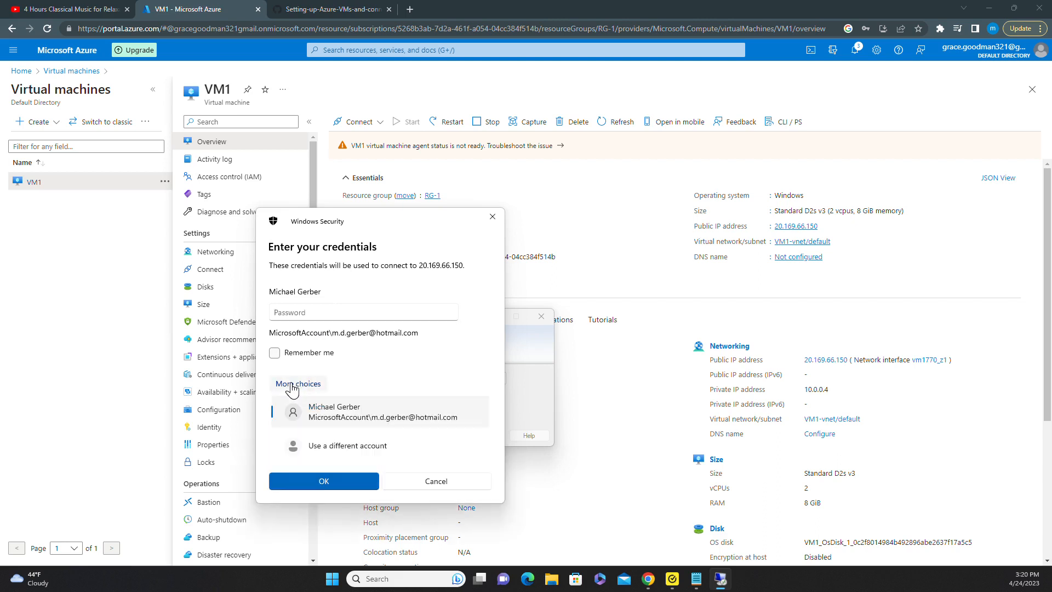
click(336, 453)
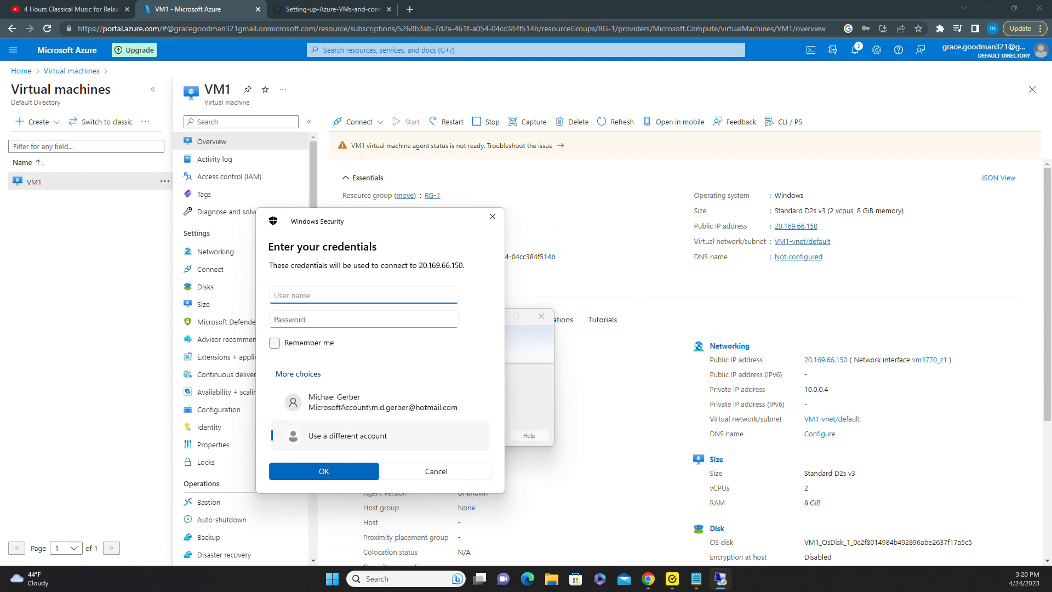
text(labuser)
key(Tab)
text(••••••••)
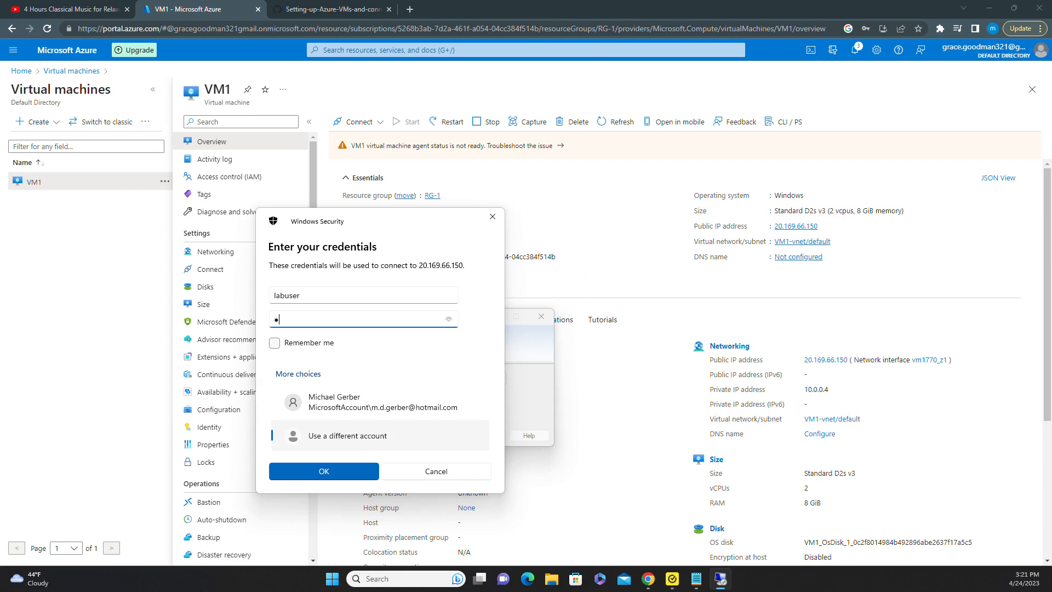
text(••••)
click(331, 469)
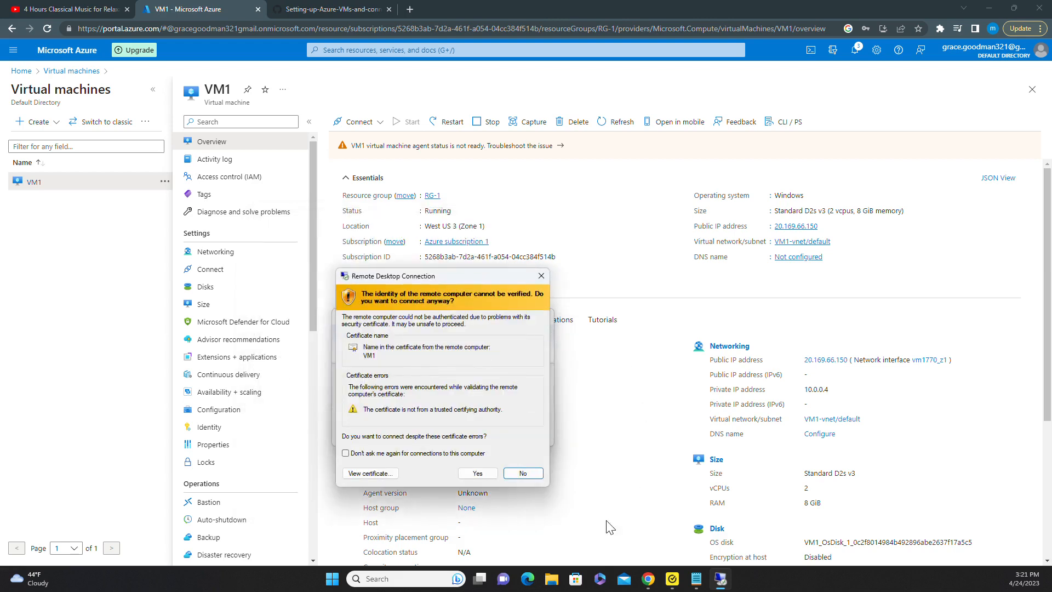
click(477, 473)
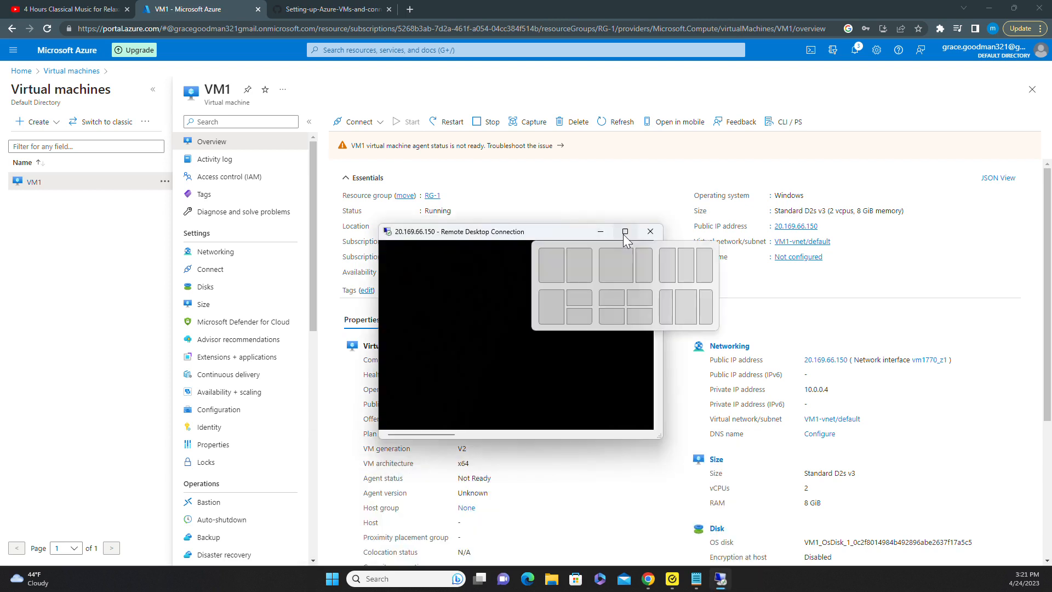
Maximize the remote session window and accept VM1's Windows privacy settings.
click(625, 232)
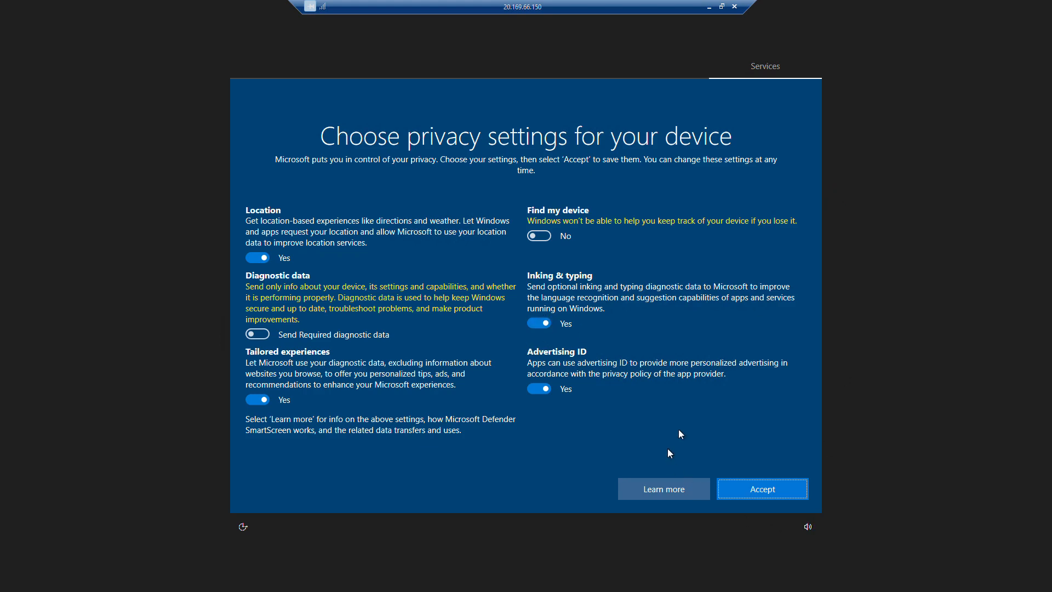
click(775, 486)
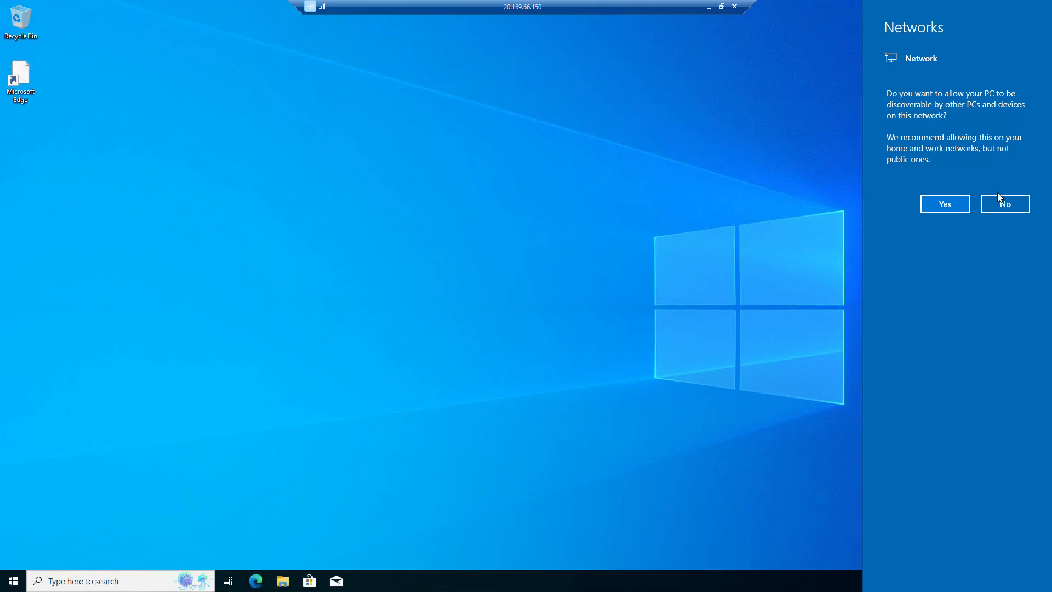
Answer Yes to making VM1 discoverable on the network.
click(949, 204)
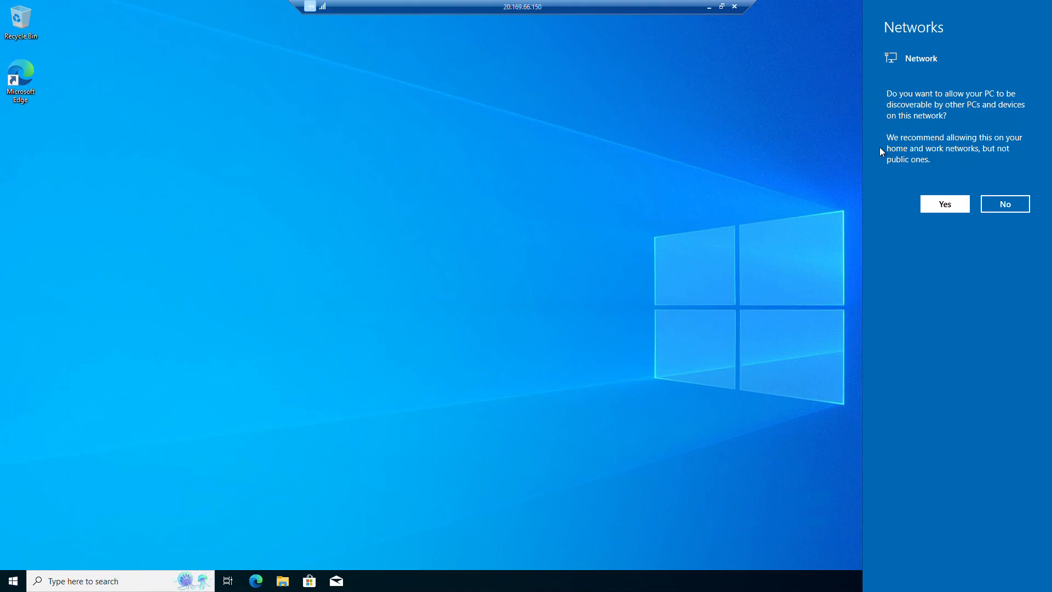
click(946, 206)
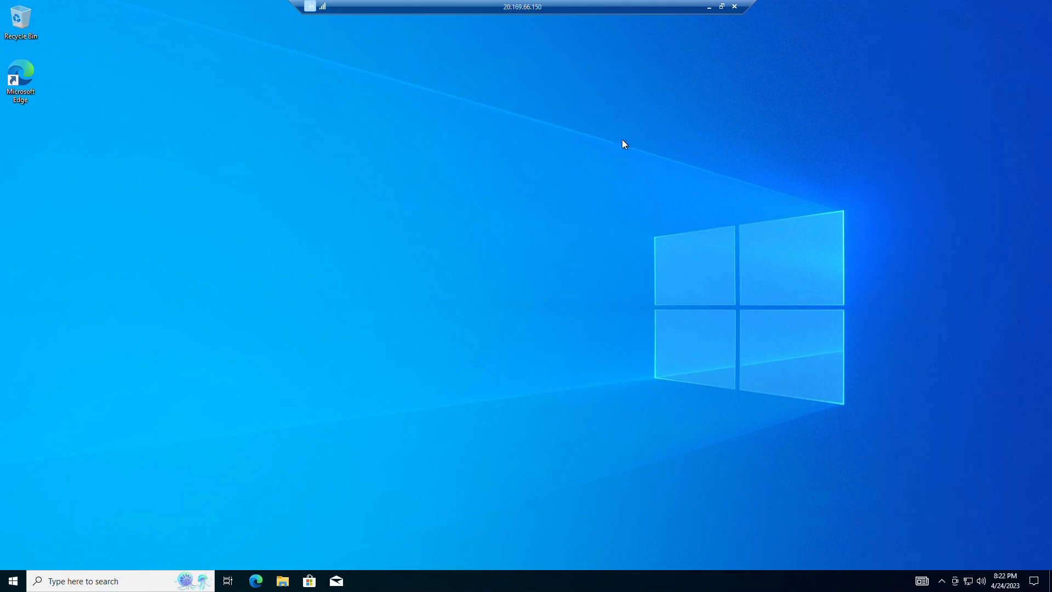